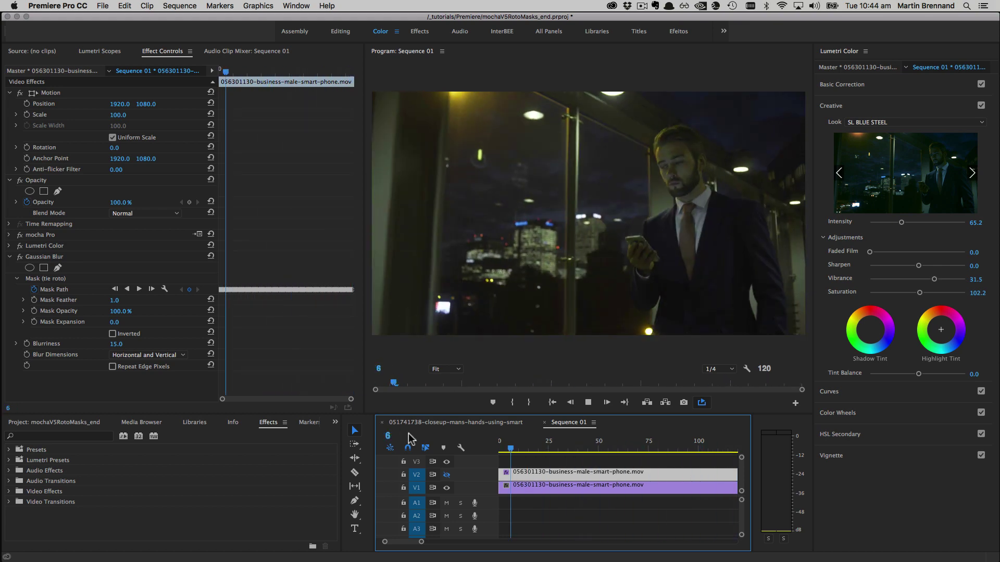
Toggle the V2 track's visibility to preview the finished result against the original clip
{"action": "left_click", "coordinate": [446, 475]}
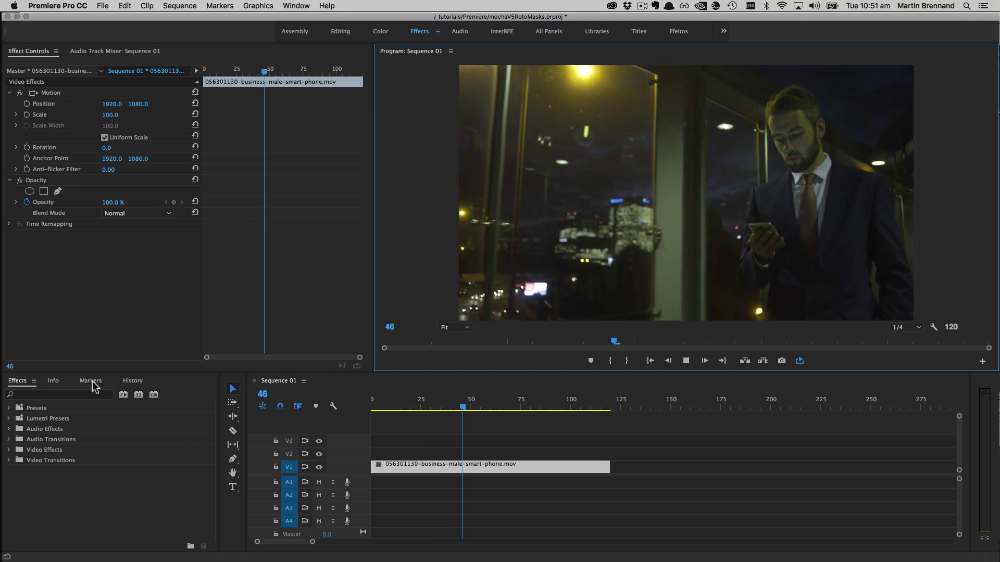
Search the Effects panel for 'mocha' and apply mocha Pro to the businessman clip on V1
{"action": "left_click", "coordinate": [78, 396]}
{"action": "type", "text": "mocha"}
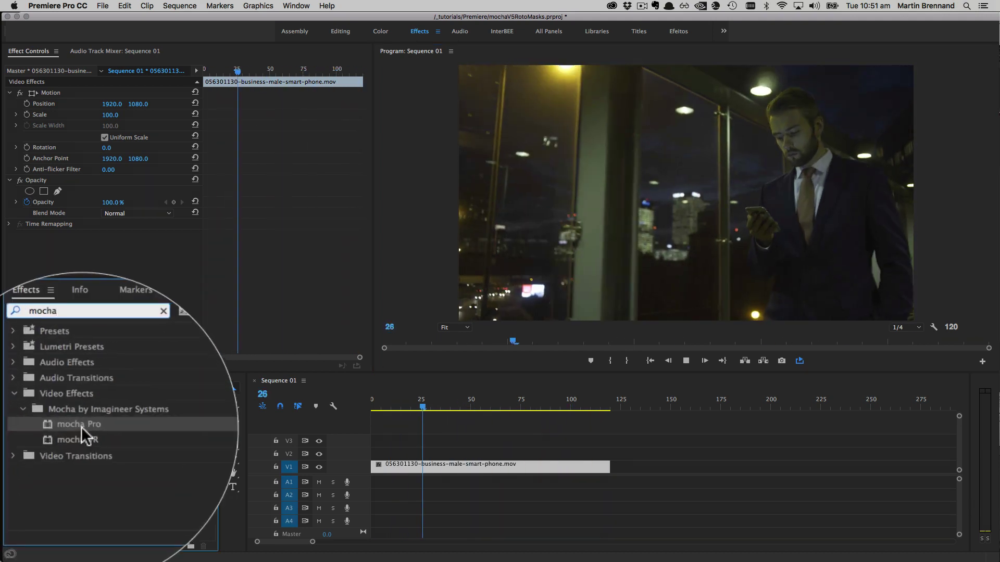
{"action": "left_click_drag", "start_coordinate": [52, 471], "coordinate": [458, 464]}
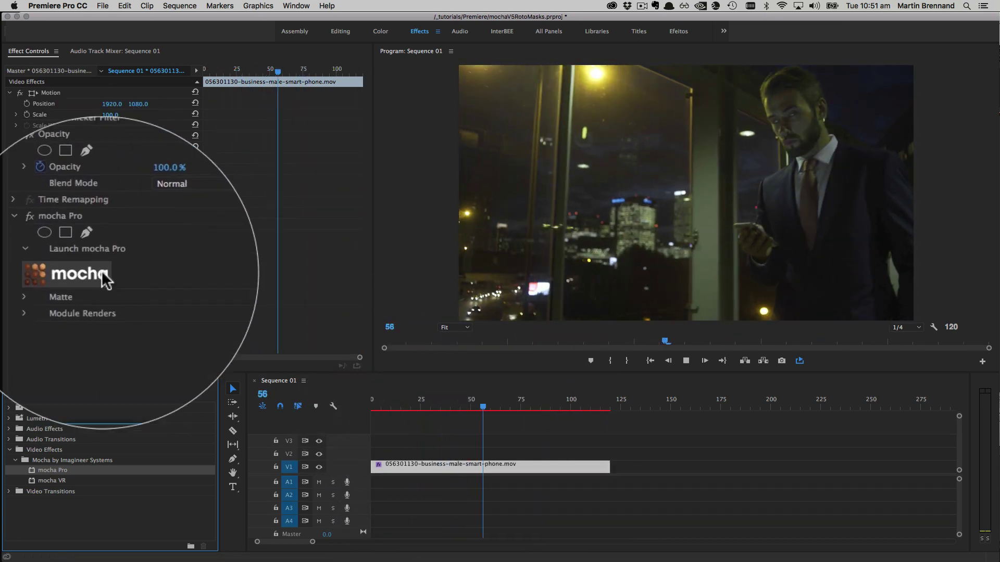
Launch mocha Pro and draw a closed X-Spline around the shirt front and tie as Layer 1
{"action": "left_click", "coordinate": [56, 277]}
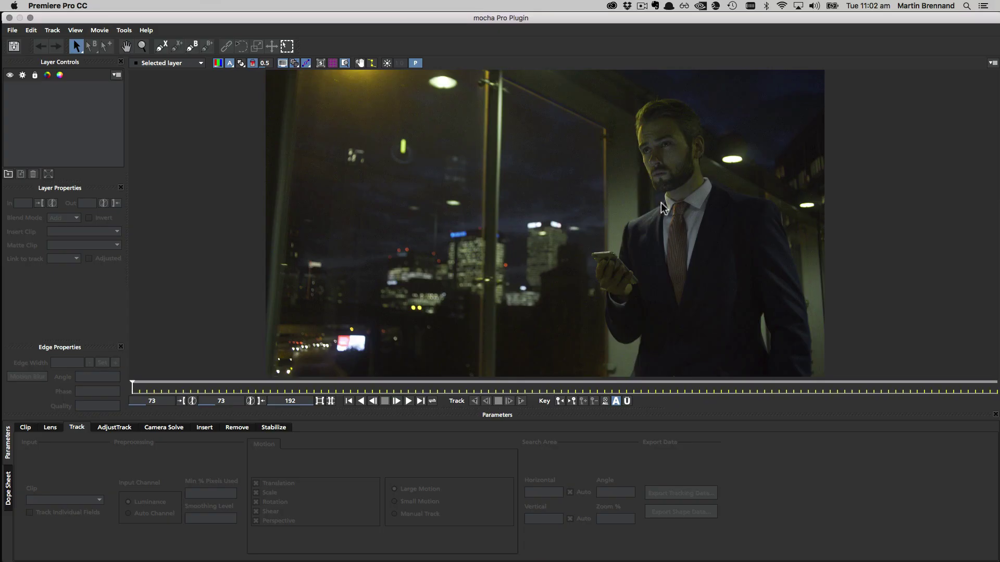
{"action": "left_click", "coordinate": [162, 49]}
{"action": "left_click", "coordinate": [728, 200]}
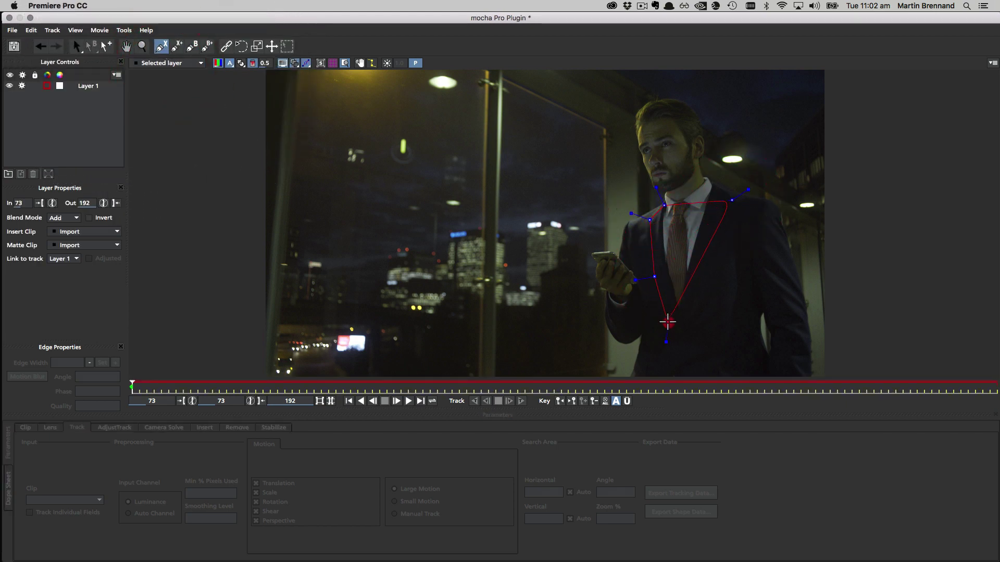
{"action": "left_click", "coordinate": [697, 310]}
{"action": "left_click", "coordinate": [732, 240]}
{"action": "right_click", "coordinate": [726, 223]}
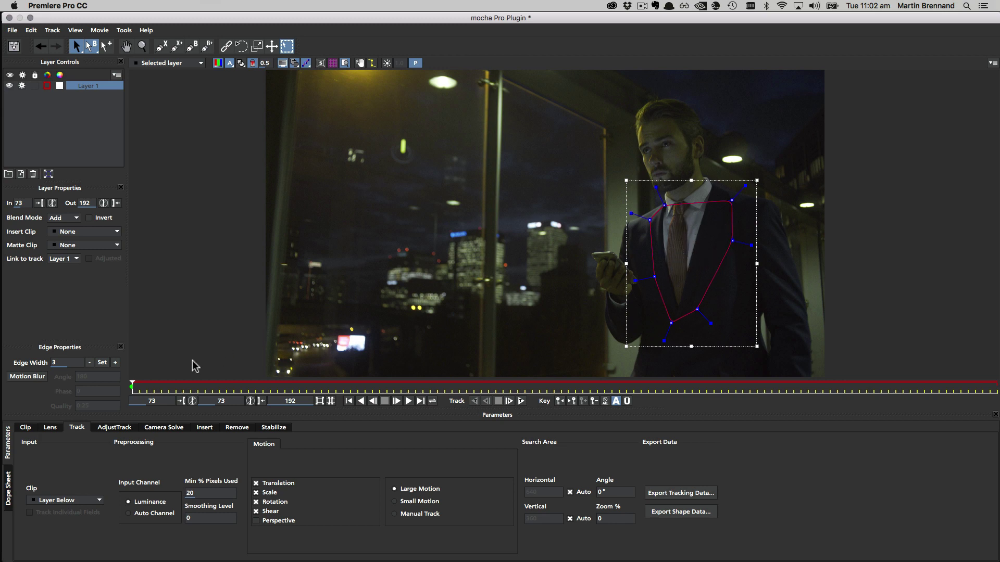
Track Layer 1 forward, stop with Esc, then track forward again to frame 192
{"action": "left_click", "coordinate": [520, 400]}
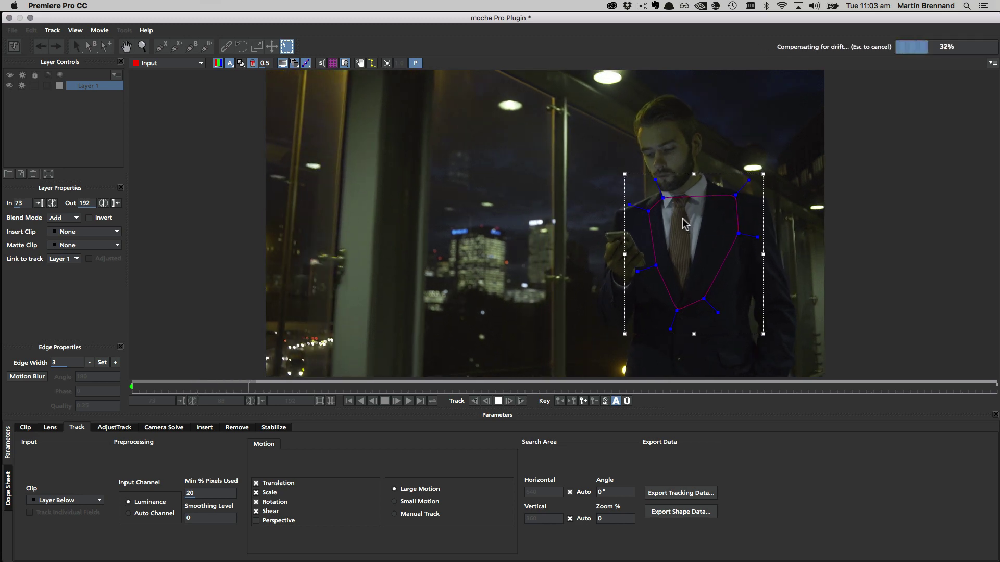
{"action": "key", "text": "Escape"}
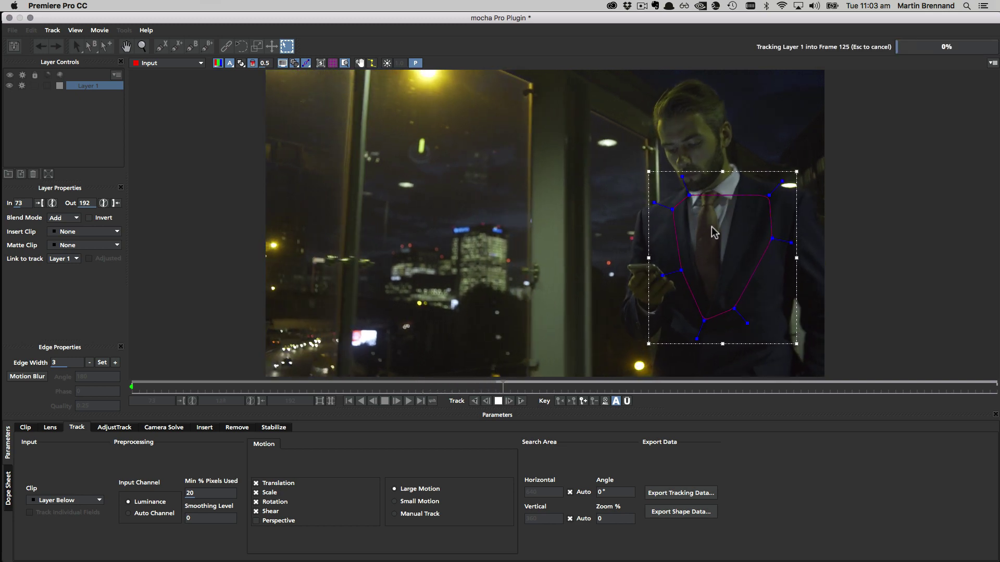
{"action": "key", "text": "t"}
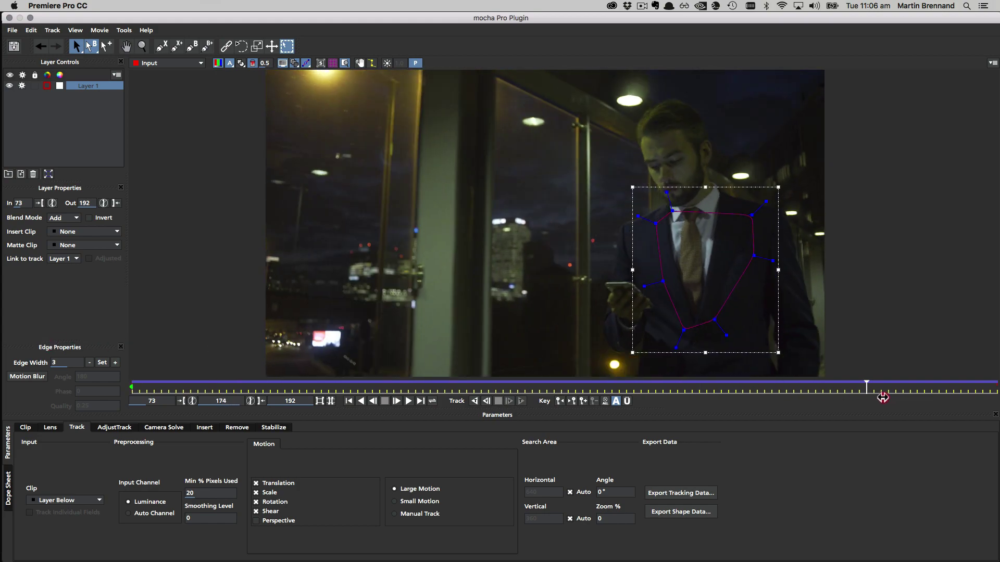
Rename Layer 1 to 'tie track' and hide its shape in the viewer
{"action": "double_click", "coordinate": [91, 86]}
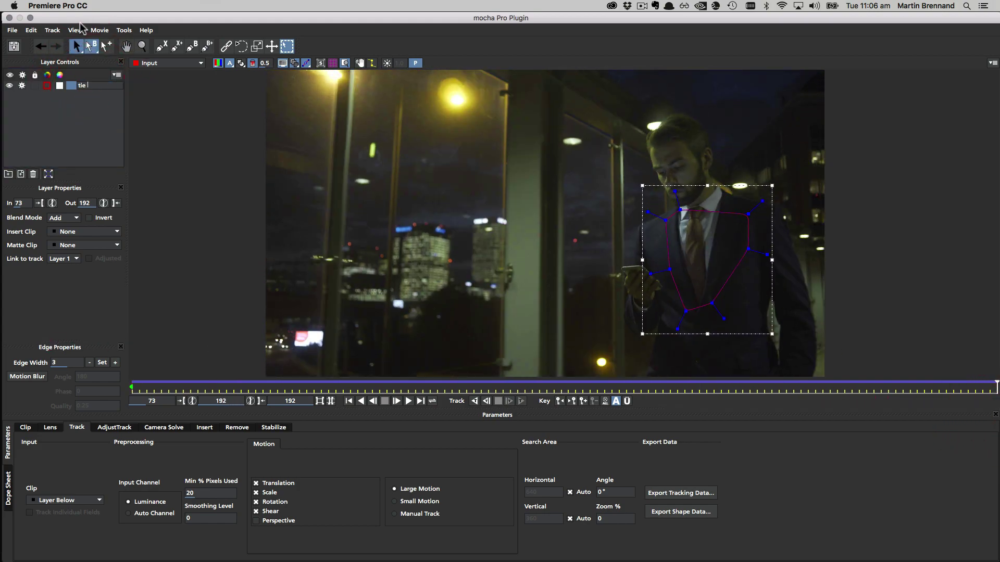
{"action": "type", "text": "tie track"}
{"action": "key", "text": "Return"}
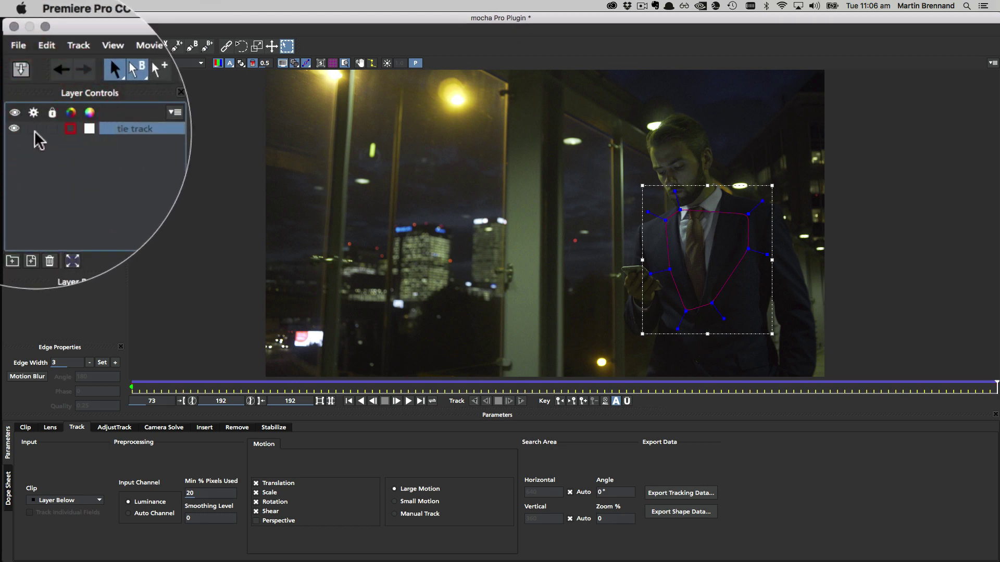
{"action": "left_click", "coordinate": [10, 85]}
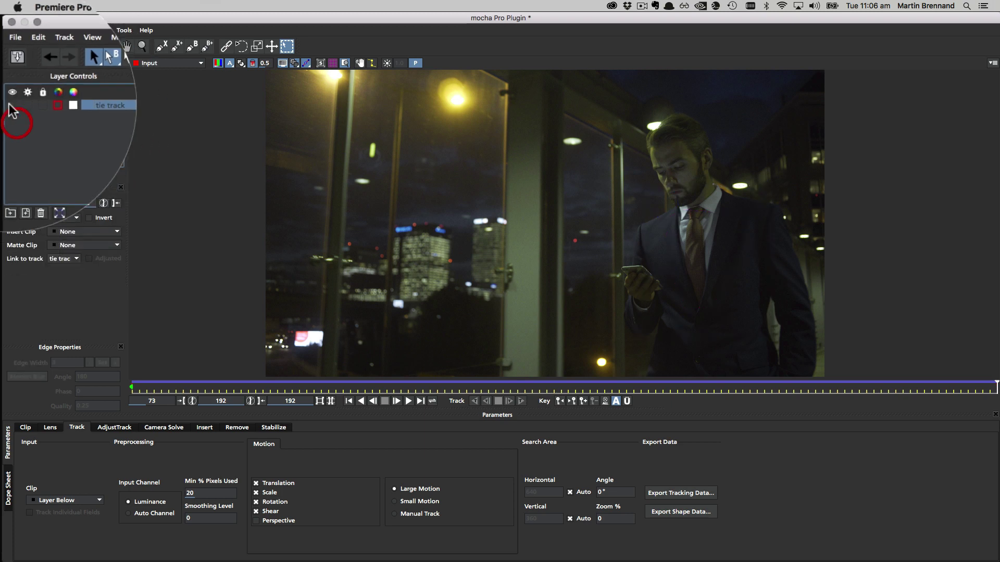
Return to the first frame, then zoom and pan the view in on the tie
{"action": "left_click", "coordinate": [349, 401]}
{"action": "key", "text": "z"}
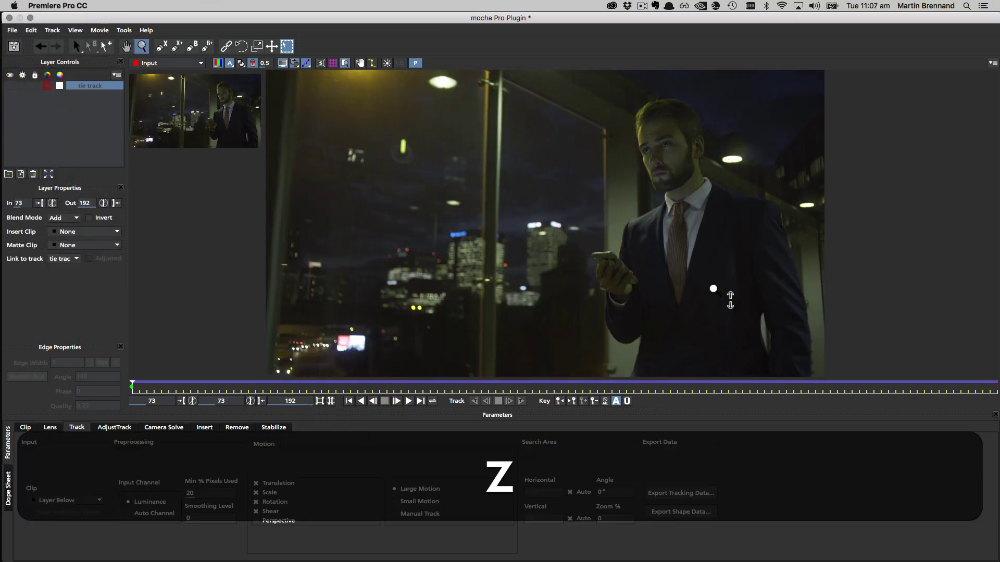
{"action": "left_click", "coordinate": [753, 161]}
{"action": "left_click", "coordinate": [737, 190]}
{"action": "key", "text": "x"}
{"action": "left_click_drag", "start_coordinate": [722, 228], "coordinate": [719, 225]}
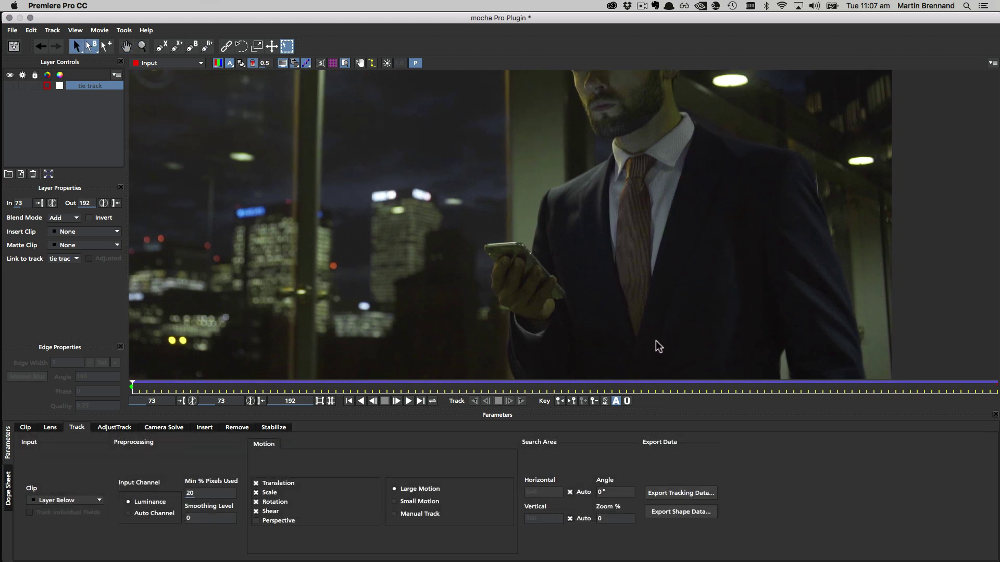
Draw a new closed X-Spline shape, Layer 2, outlining the man's tie
{"action": "left_click", "coordinate": [163, 47]}
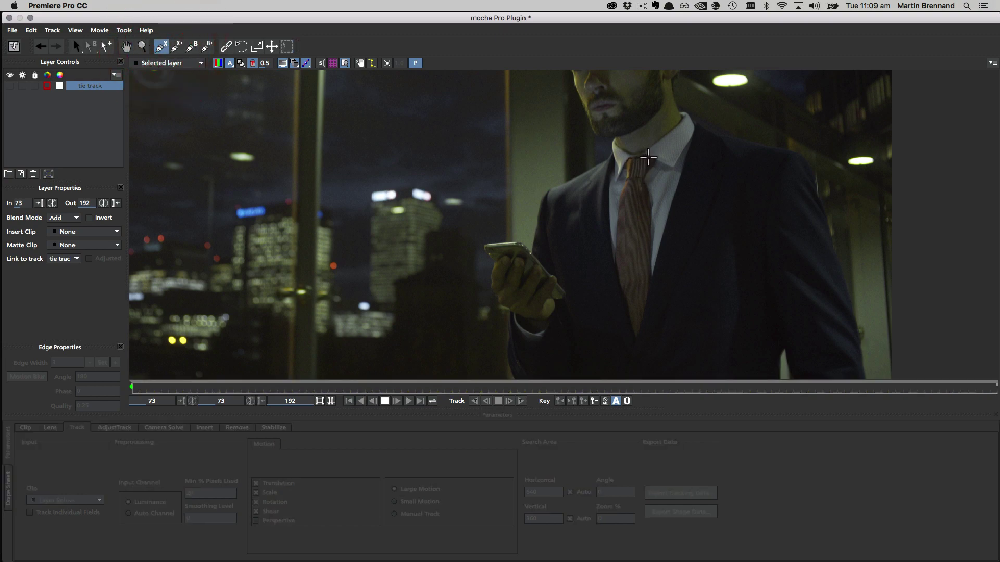
{"action": "left_click", "coordinate": [648, 158]}
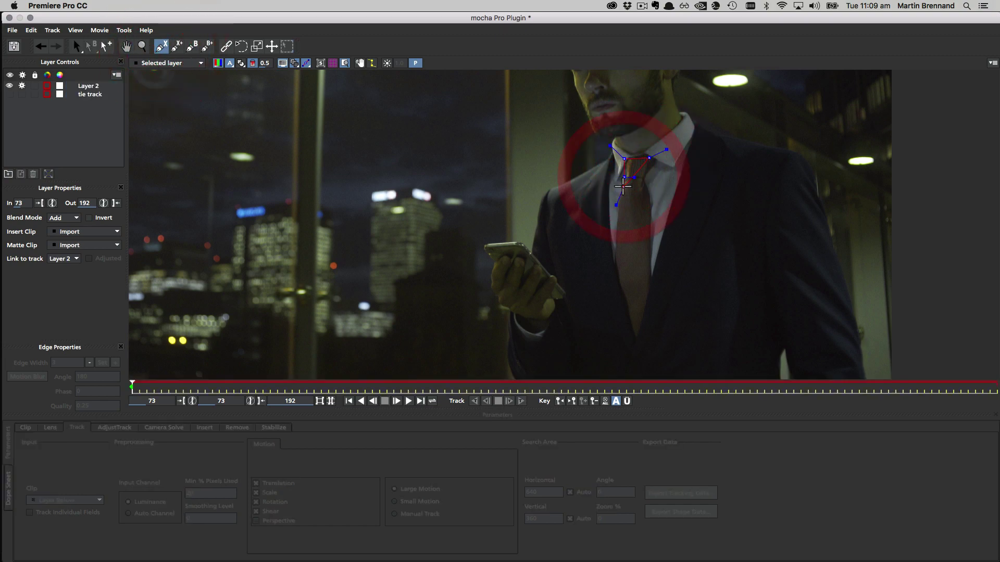
{"action": "left_click", "coordinate": [622, 187]}
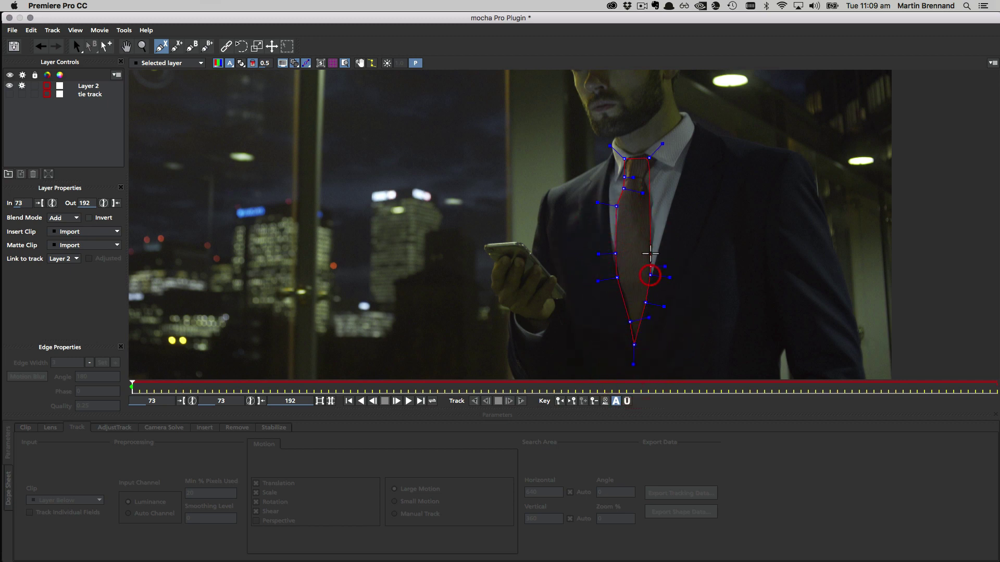
{"action": "left_click", "coordinate": [652, 239]}
{"action": "left_click", "coordinate": [651, 206]}
{"action": "left_click", "coordinate": [644, 179]}
{"action": "right_click", "coordinate": [657, 159]}
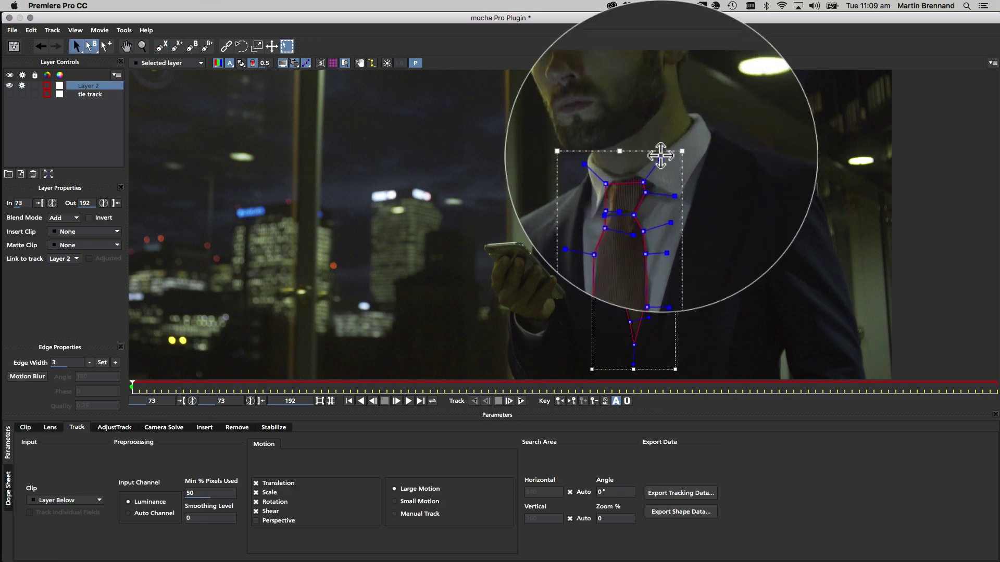
Zoom in on the tie and move the top points onto its edges and knot
{"action": "left_click_drag", "start_coordinate": [660, 155], "coordinate": [635, 156]}
{"action": "left_click", "coordinate": [636, 223]}
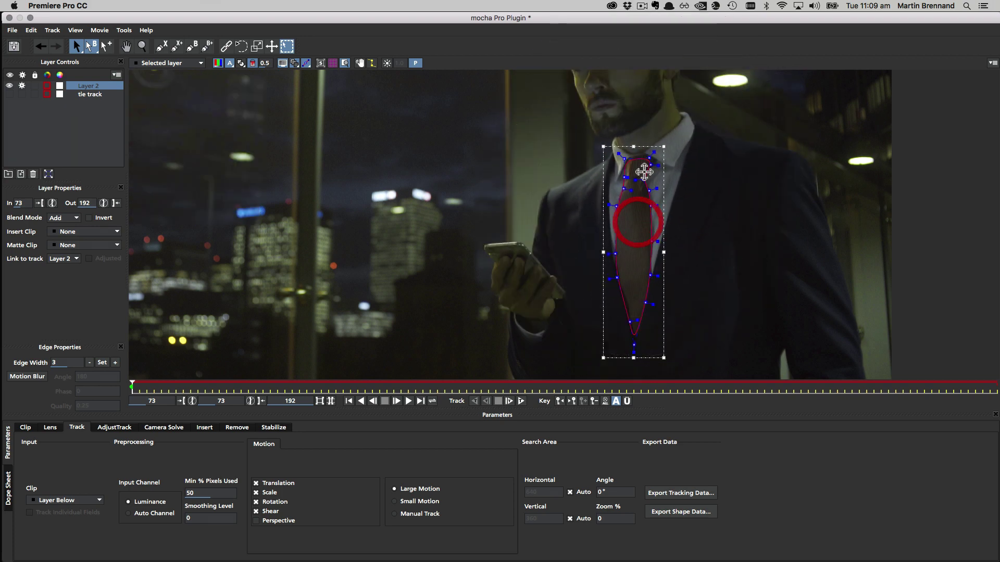
{"action": "key", "text": "z"}
{"action": "left_click", "coordinate": [629, 255]}
{"action": "left_click", "coordinate": [631, 224]}
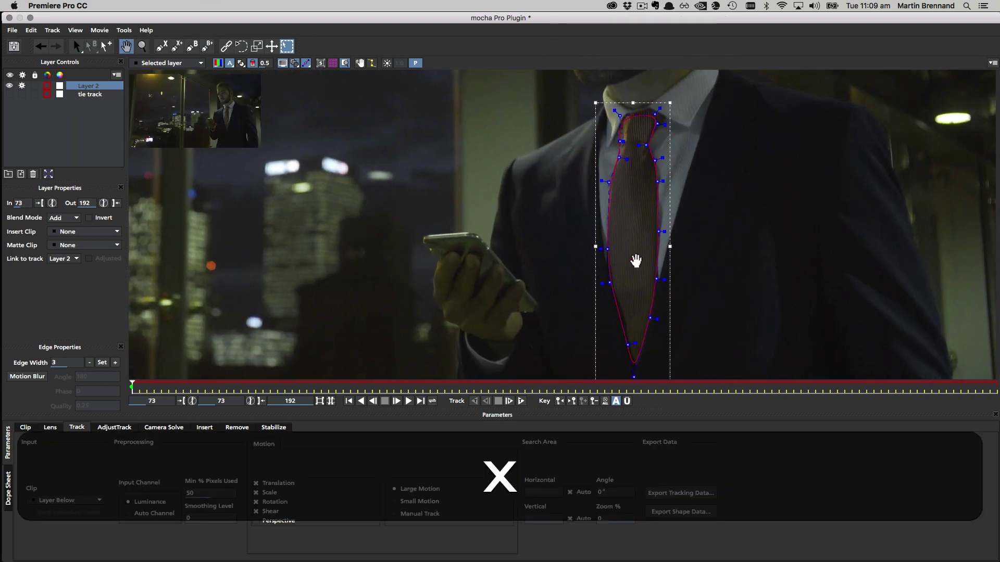
{"action": "left_click", "coordinate": [633, 245]}
{"action": "key", "text": "x"}
{"action": "left_click", "coordinate": [633, 99]}
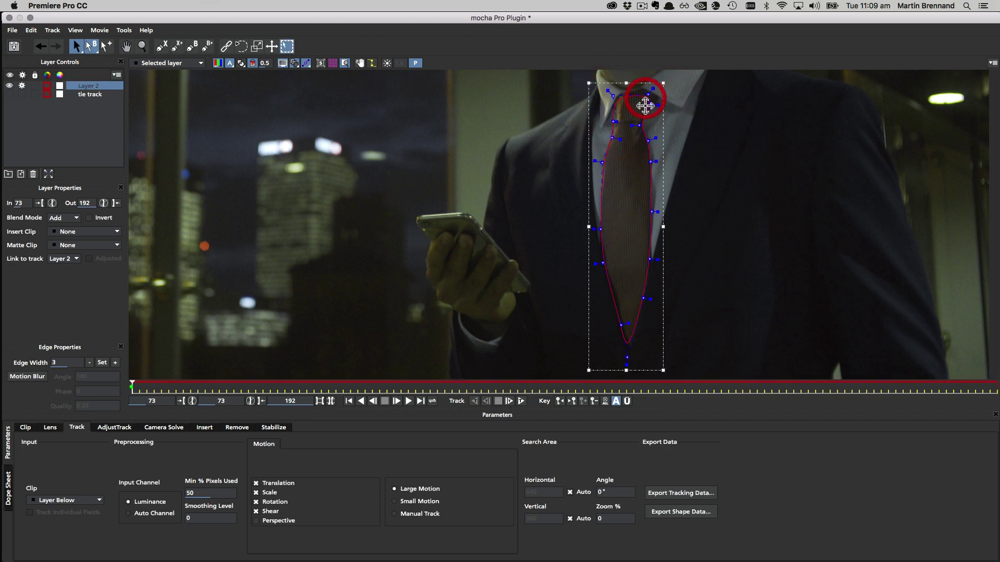
{"action": "left_click_drag", "start_coordinate": [646, 100], "coordinate": [650, 76]}
{"action": "left_click", "coordinate": [615, 92]}
{"action": "left_click", "coordinate": [660, 100]}
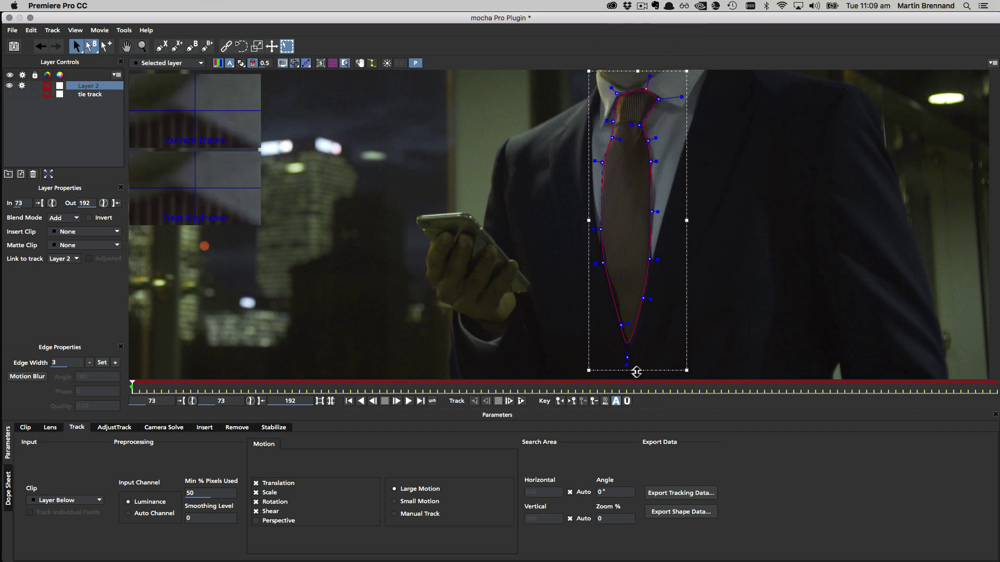
Adjust the points along the tie's left edge, zooming and panning up to the knot
{"action": "left_click_drag", "start_coordinate": [625, 365], "coordinate": [631, 355]}
{"action": "left_click", "coordinate": [621, 322]}
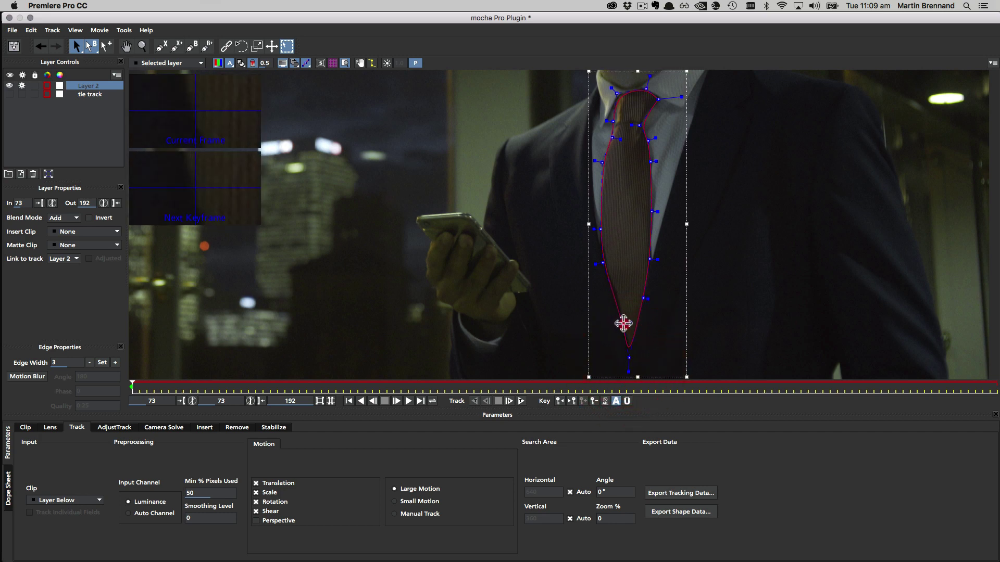
{"action": "left_click", "coordinate": [602, 263]}
{"action": "left_click", "coordinate": [601, 230]}
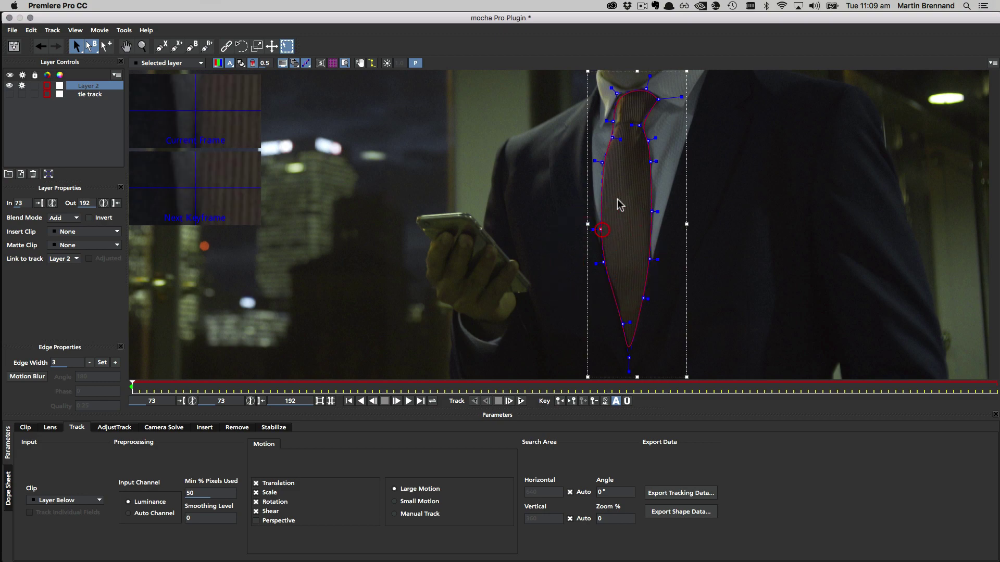
{"action": "left_click", "coordinate": [614, 138]}
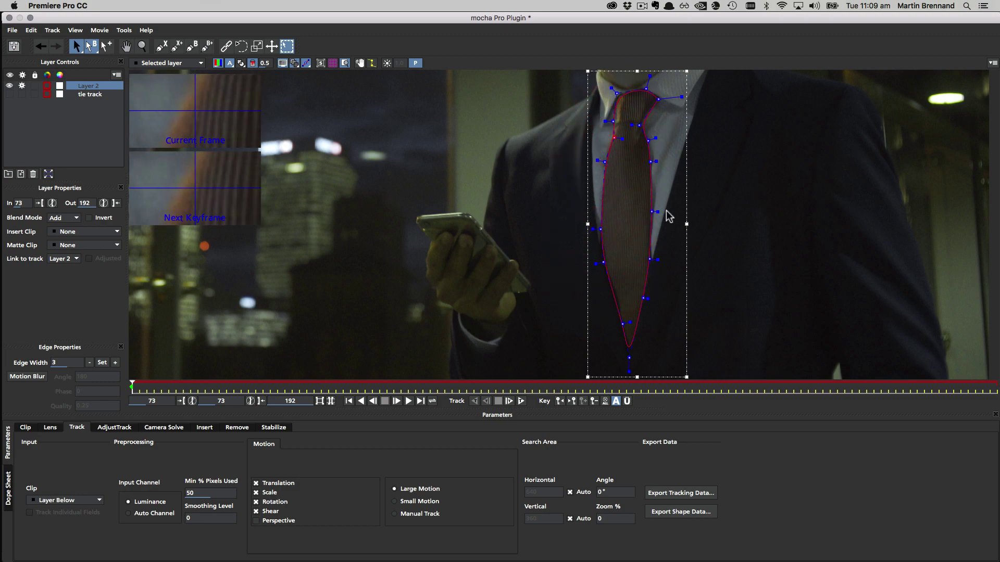
{"action": "left_click", "coordinate": [651, 260]}
{"action": "scroll", "coordinate": [640, 219], "scroll_direction": "up", "scroll_amount": 3}
{"action": "key", "text": "x"}
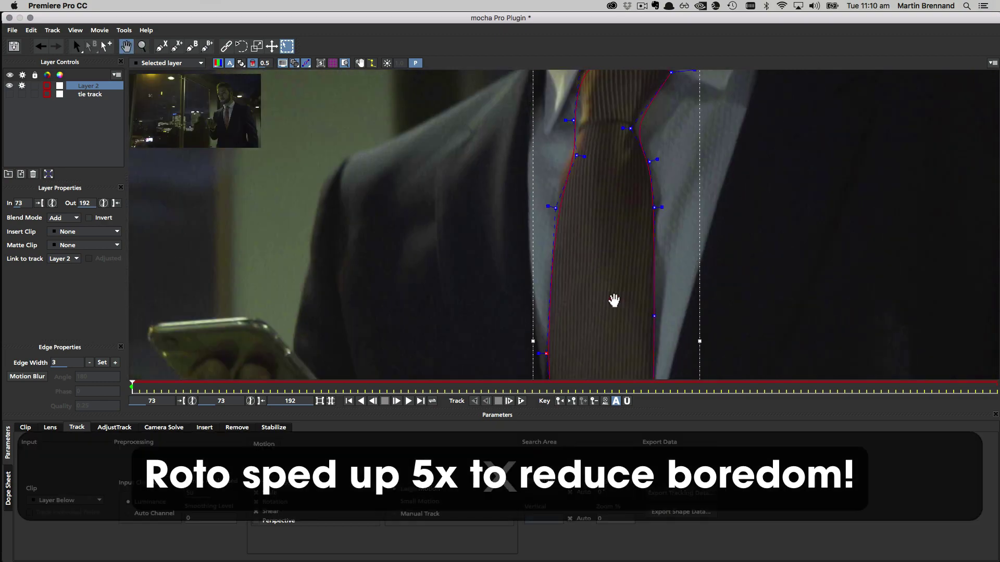
{"action": "left_click_drag", "start_coordinate": [619, 188], "coordinate": [616, 231]}
{"action": "key", "text": "s"}
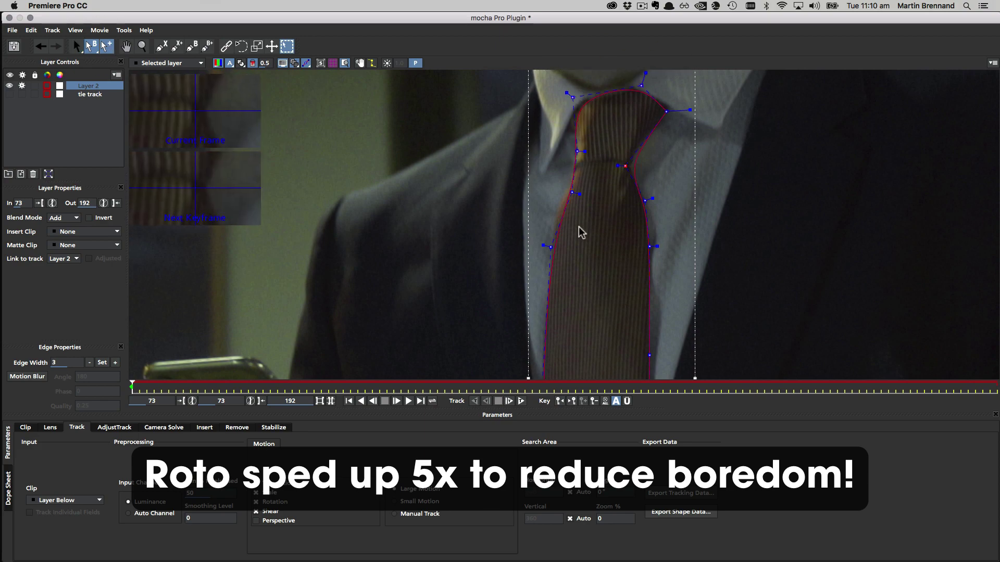
{"action": "left_click", "coordinate": [571, 192]}
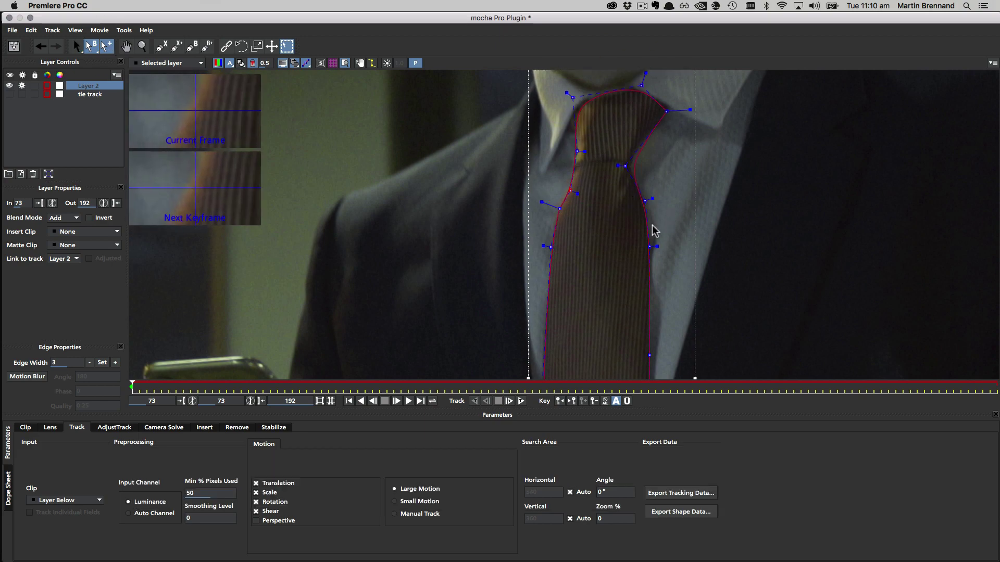
Zoom back out to the whole shot and link Layer 2 to the 'tie track' track
{"action": "key", "text": "z"}
{"action": "left_click_drag", "start_coordinate": [607, 174], "coordinate": [603, 335]}
{"action": "key", "text": "x"}
{"action": "left_click_drag", "start_coordinate": [607, 275], "coordinate": [609, 241]}
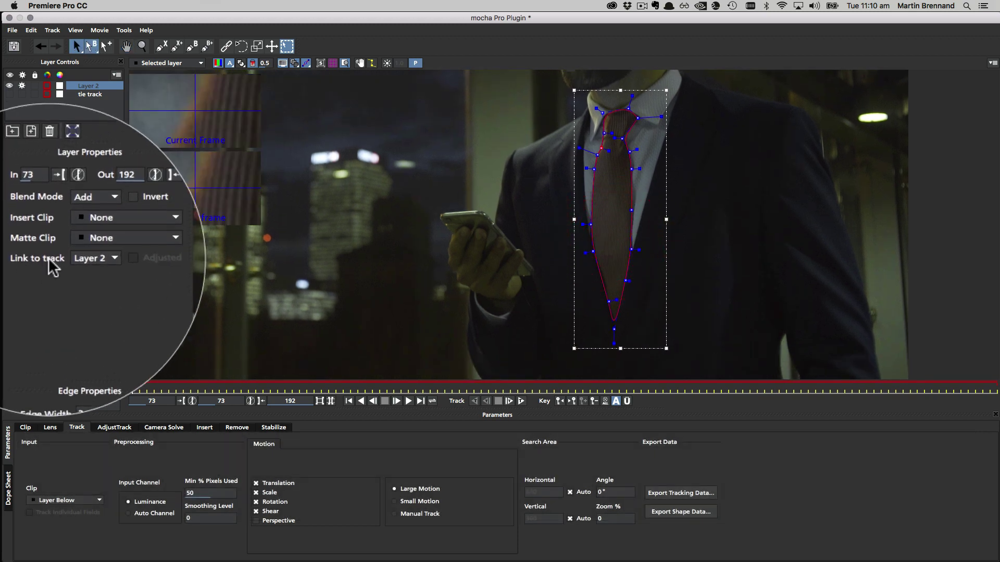
{"action": "left_click", "coordinate": [101, 260]}
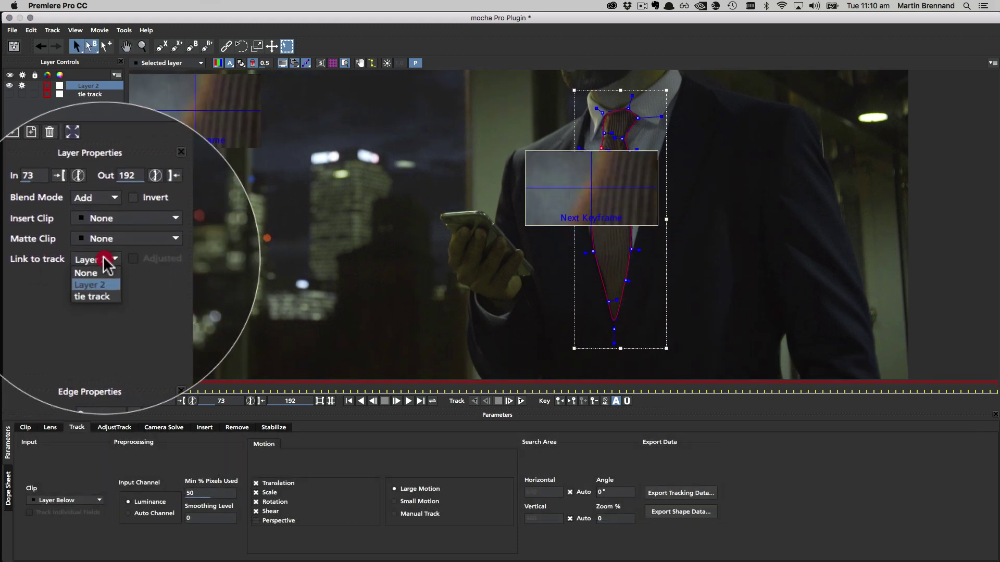
{"action": "left_click", "coordinate": [93, 296]}
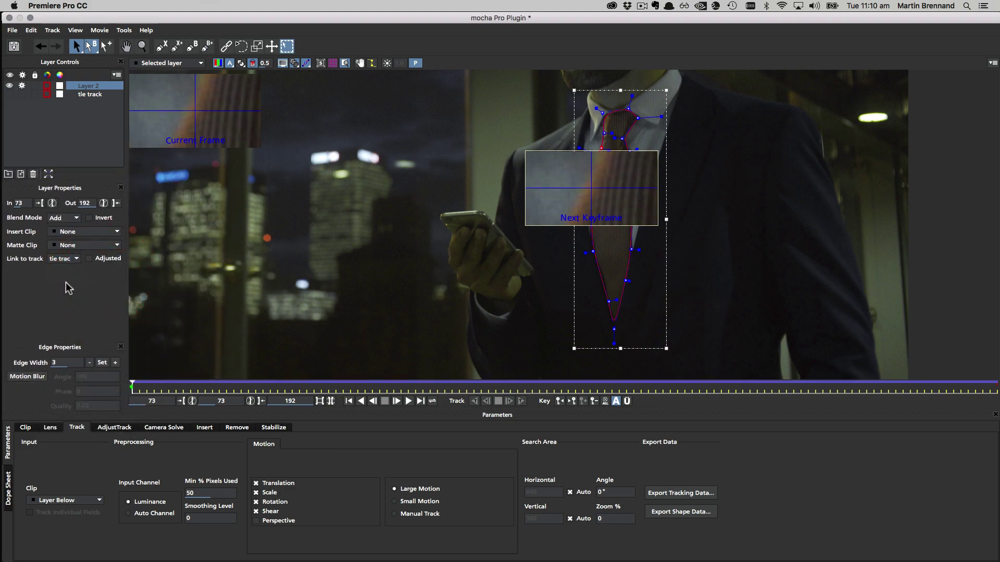
Scrub through the clip to check the tie mask follows the tie
{"action": "left_click_drag", "start_coordinate": [133, 390], "coordinate": [144, 385]}
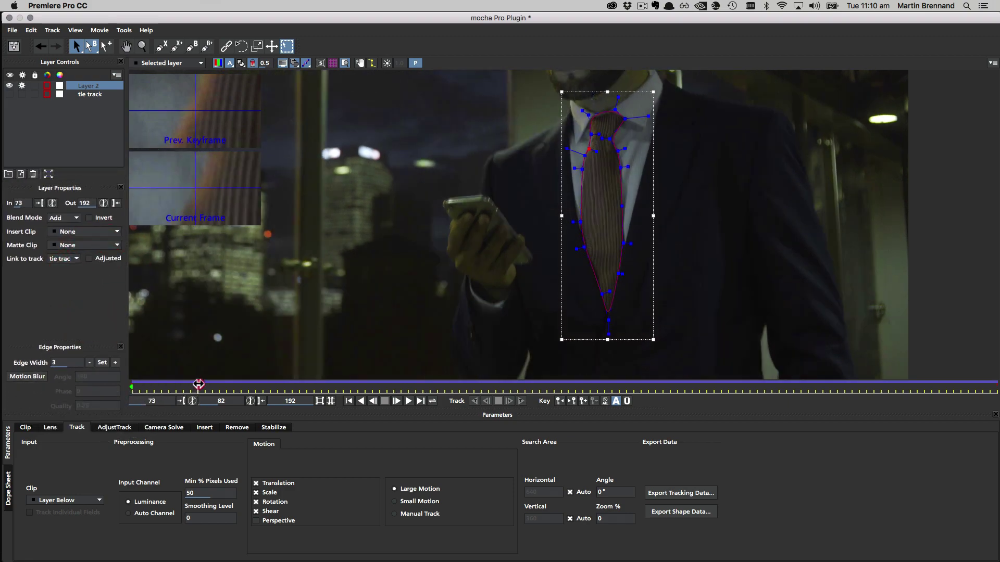
{"action": "left_click_drag", "start_coordinate": [203, 384], "coordinate": [327, 392]}
{"action": "left_click_drag", "start_coordinate": [486, 401], "coordinate": [850, 404]}
{"action": "left_click_drag", "start_coordinate": [970, 383], "coordinate": [223, 353]}
On the clip's last frames, skew the tie mask and drag its points to refit the tie
{"action": "left_click_drag", "start_coordinate": [327, 352], "coordinate": [996, 386]}
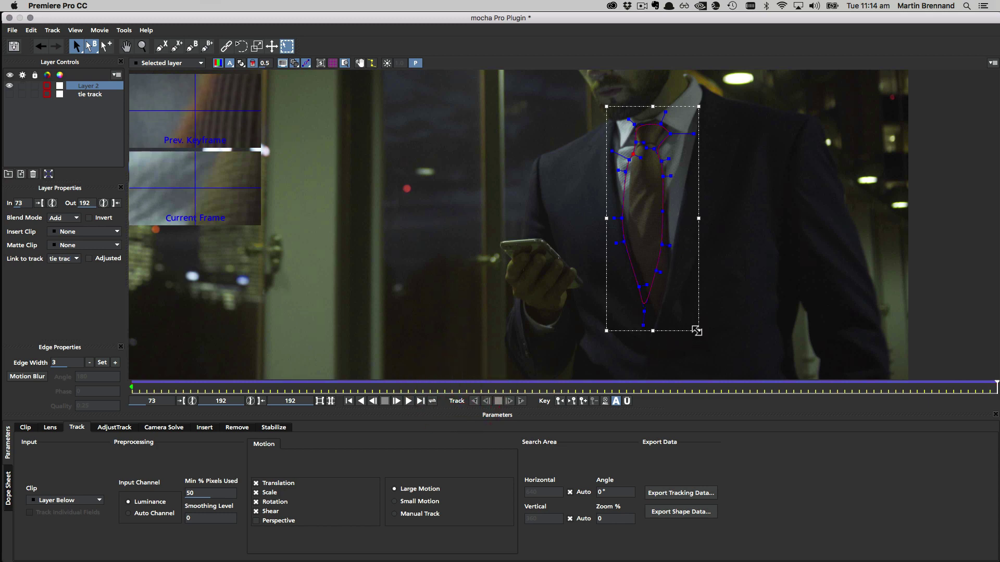
{"action": "key", "text": "super"}
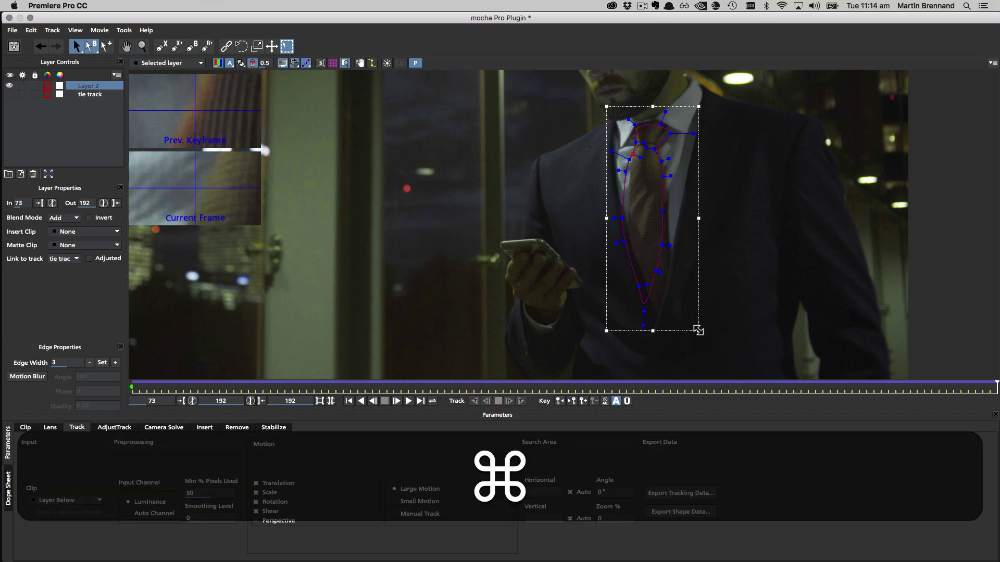
{"action": "left_click_drag", "start_coordinate": [698, 330], "coordinate": [654, 341]}
{"action": "left_click_drag", "start_coordinate": [620, 212], "coordinate": [629, 214]}
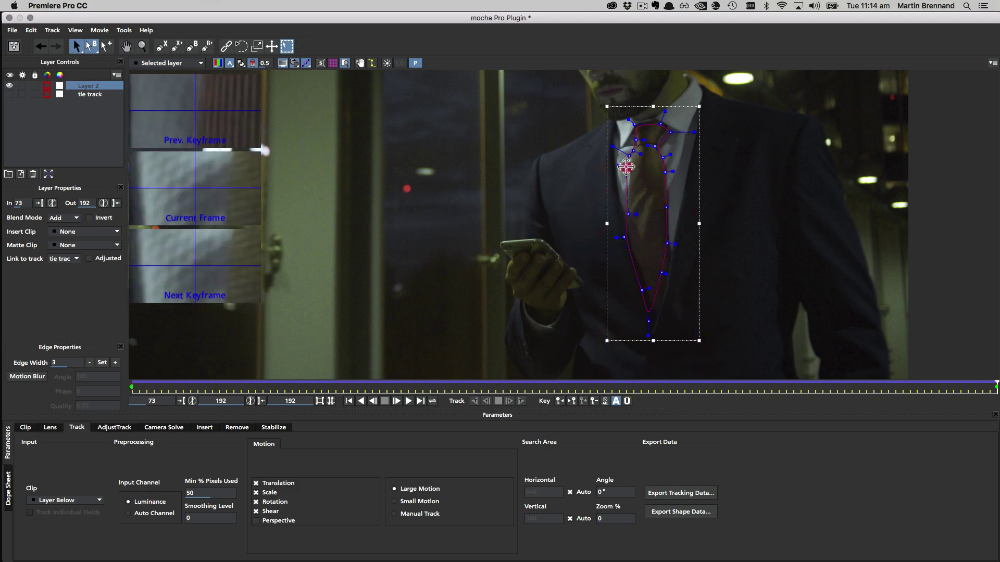
{"action": "left_click", "coordinate": [631, 156]}
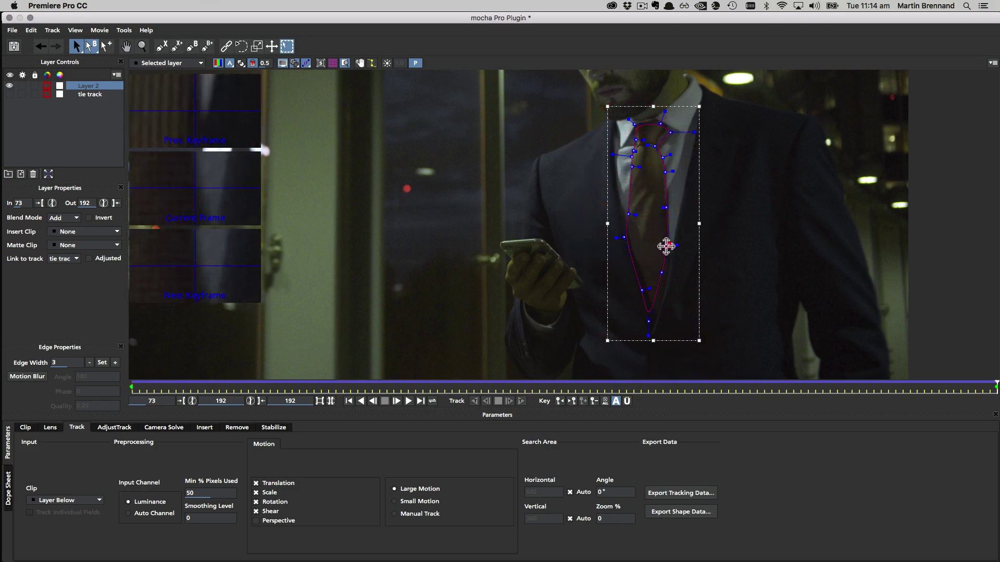
{"action": "left_click", "coordinate": [666, 250]}
{"action": "left_click", "coordinate": [659, 278]}
{"action": "left_click_drag", "start_coordinate": [648, 321], "coordinate": [654, 339]}
{"action": "left_click", "coordinate": [645, 292]}
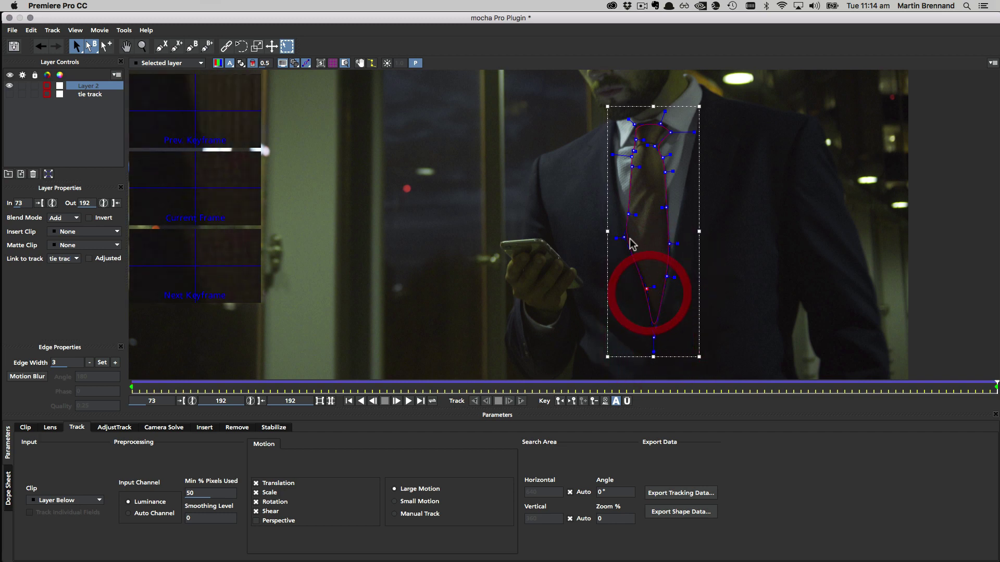
{"action": "left_click", "coordinate": [629, 230]}
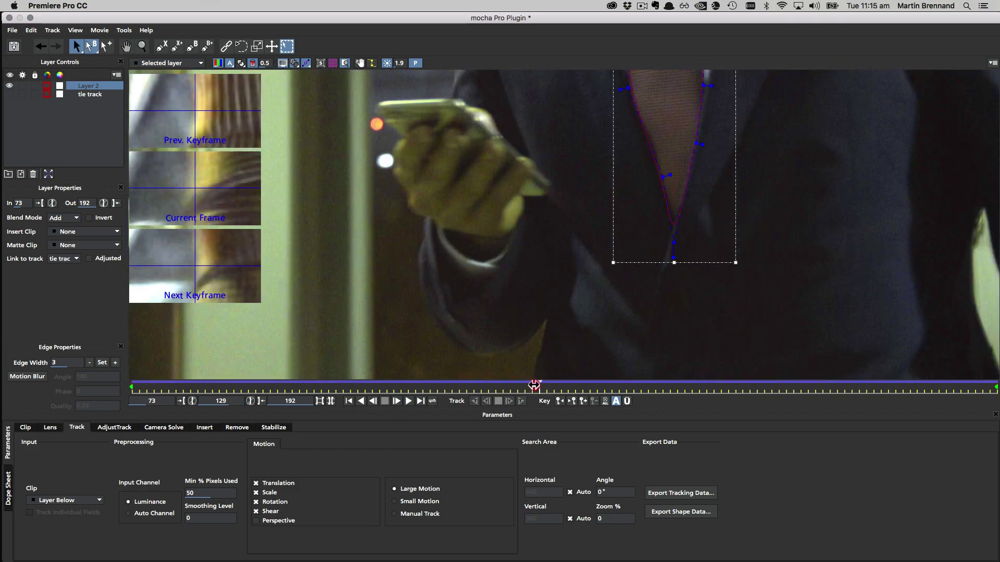
{"action": "left_click_drag", "start_coordinate": [535, 385], "coordinate": [315, 363]}
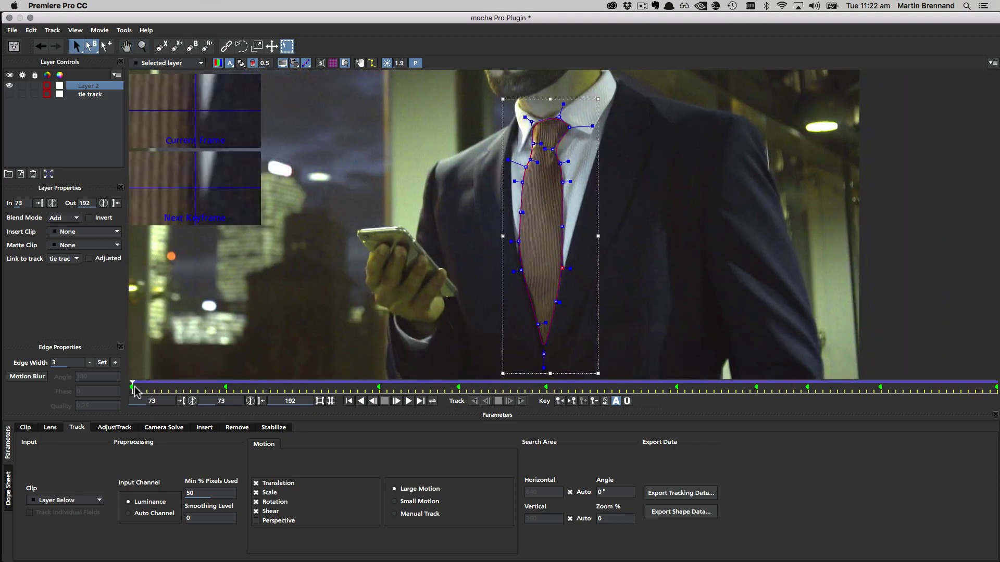
Scrub through the clip twice to review the tie mask and adjust the viewer brightness
{"action": "mouse_move", "coordinate": [143, 387]}
{"action": "left_mouse_down"}
{"action": "mouse_move", "coordinate": [976, 386]}
{"action": "mouse_move", "coordinate": [149, 390]}
{"action": "left_mouse_up"}
{"action": "left_click_drag", "start_coordinate": [131, 387], "coordinate": [306, 389]}
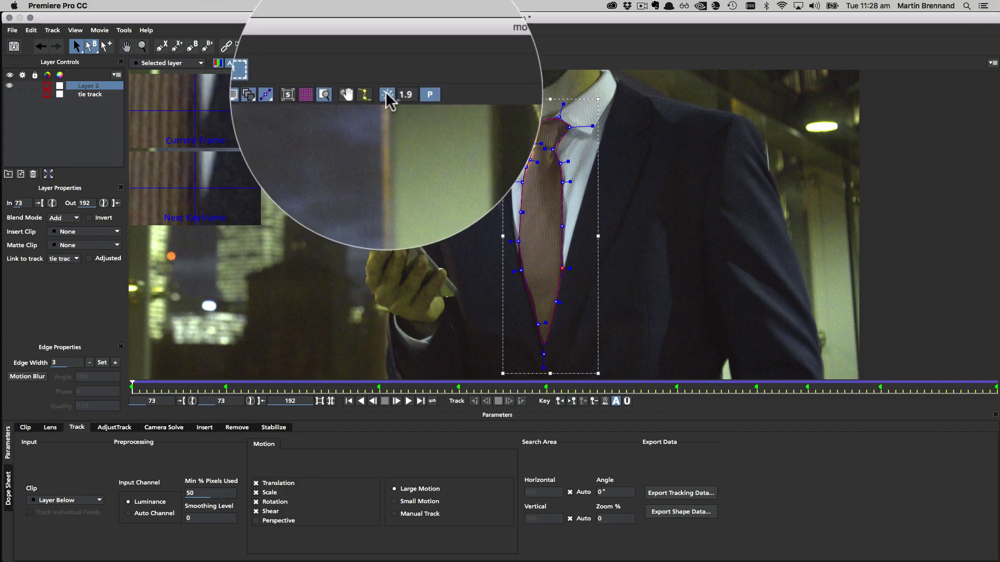
{"action": "left_click_drag", "start_coordinate": [404, 104], "coordinate": [402, 107]}
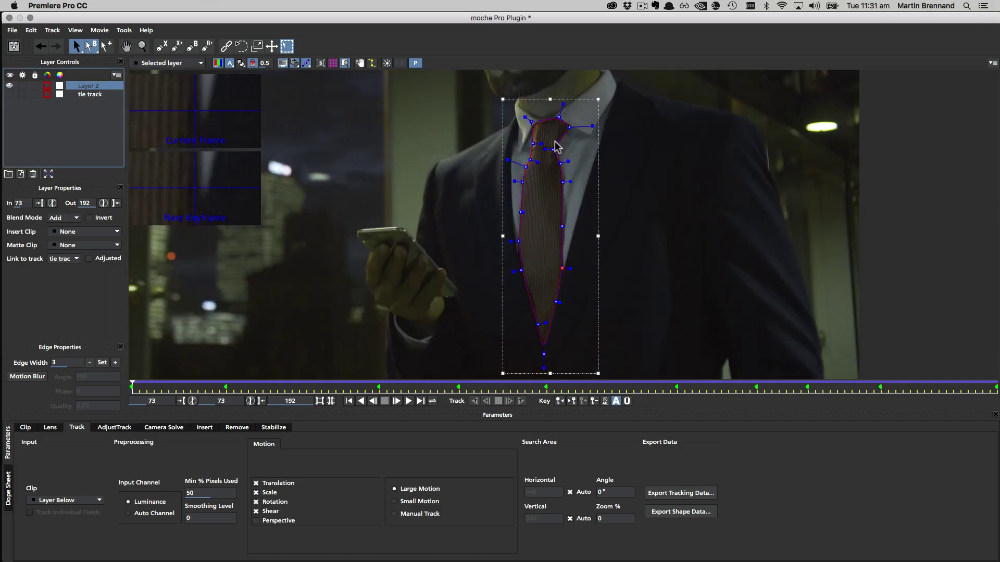
Rename the mask layer to 'tie roto'
{"action": "double_click", "coordinate": [91, 86]}
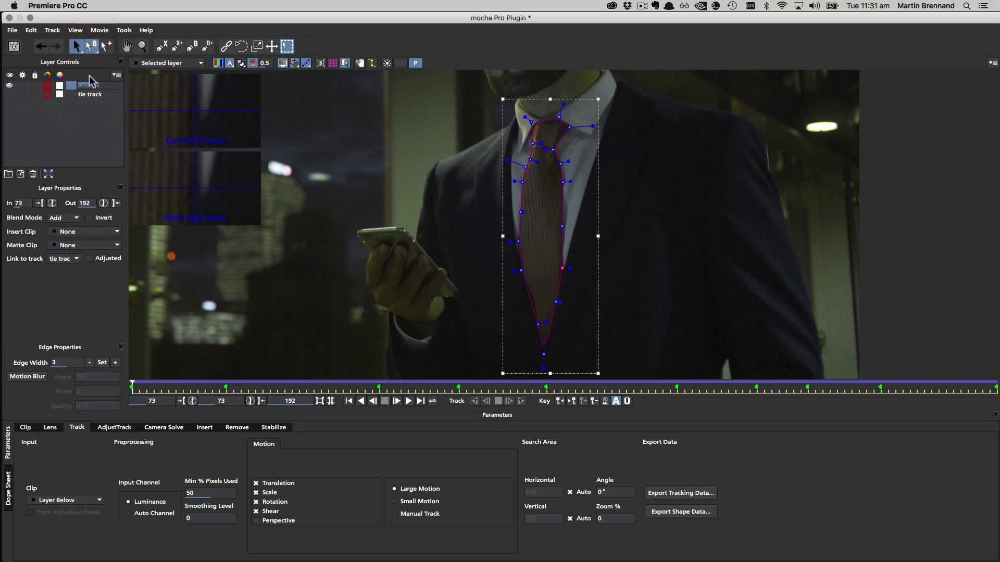
{"action": "type", "text": "tie roto"}
{"action": "key", "text": "Return"}
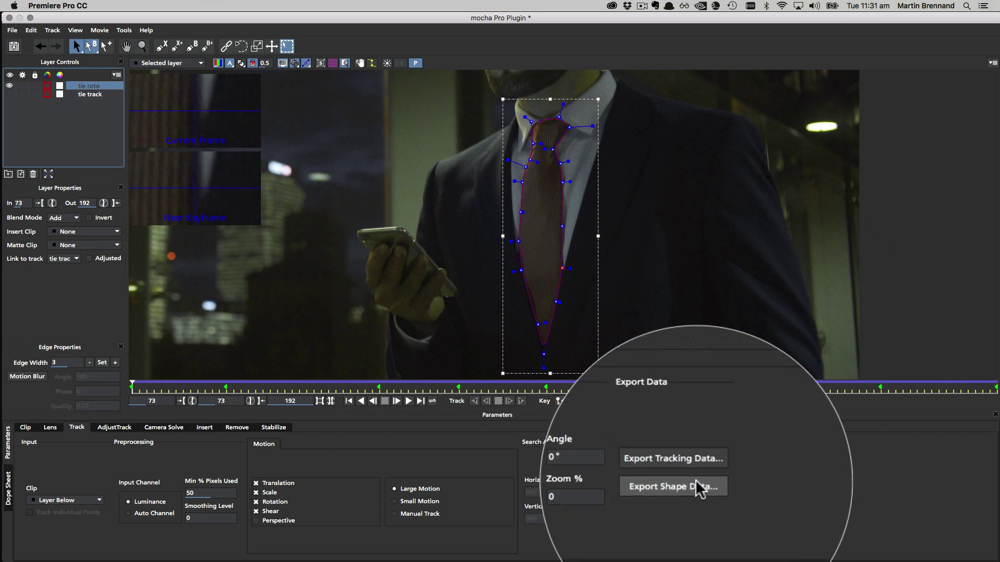
Export the layer's shape as Adobe Premiere shape data and copy it to the clipboard
{"action": "left_click", "coordinate": [693, 513]}
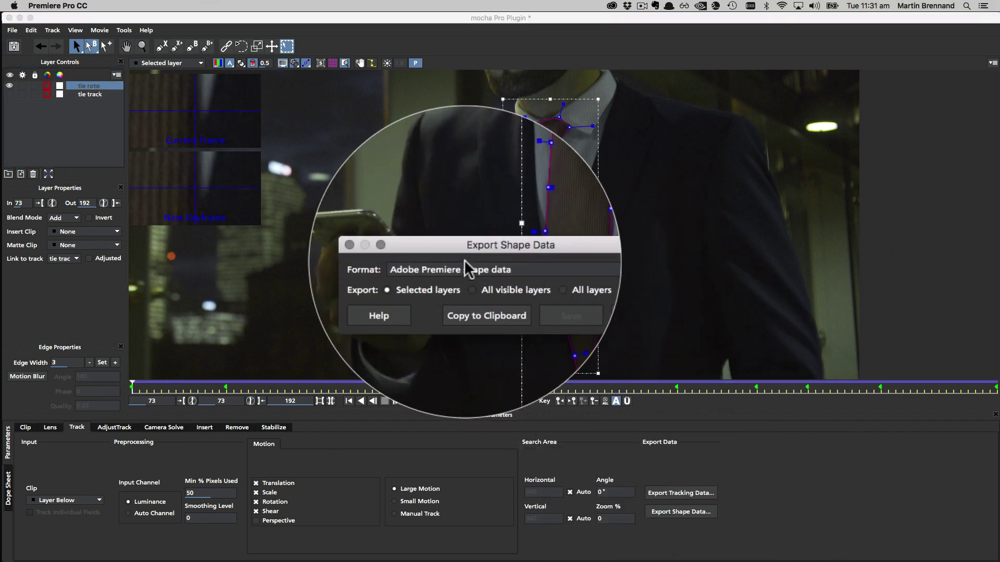
{"action": "left_click", "coordinate": [449, 266]}
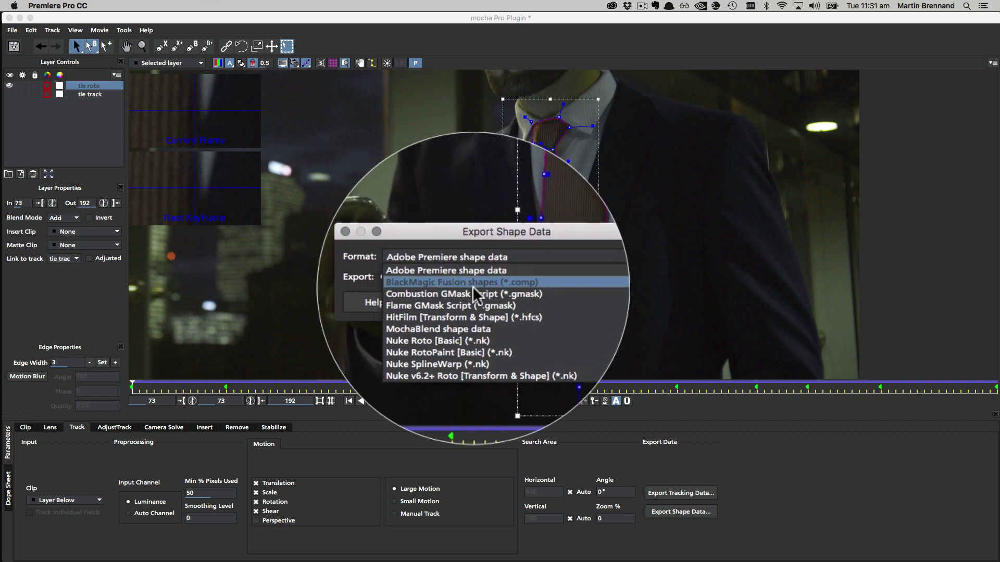
{"action": "left_click", "coordinate": [483, 256]}
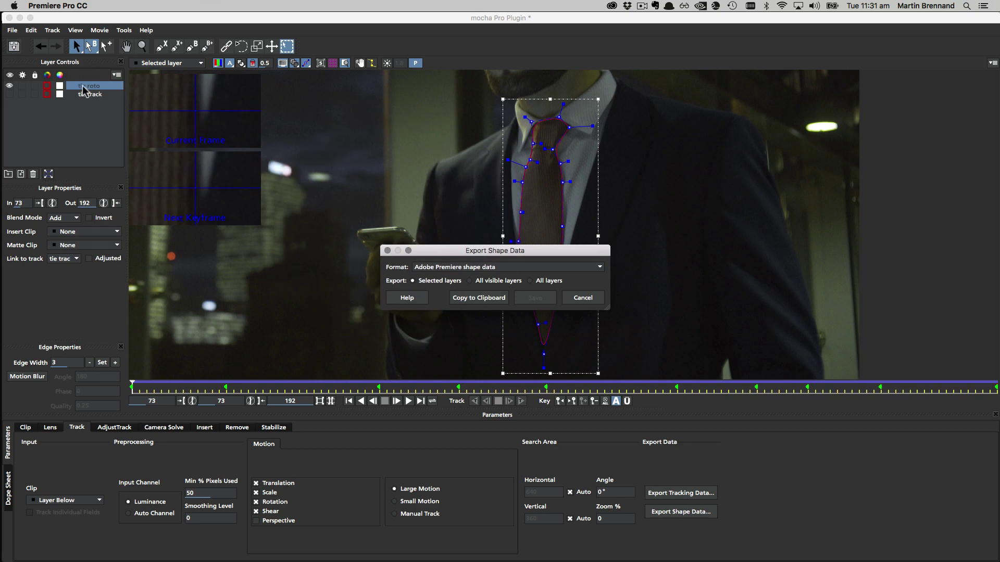
{"action": "left_click", "coordinate": [485, 301]}
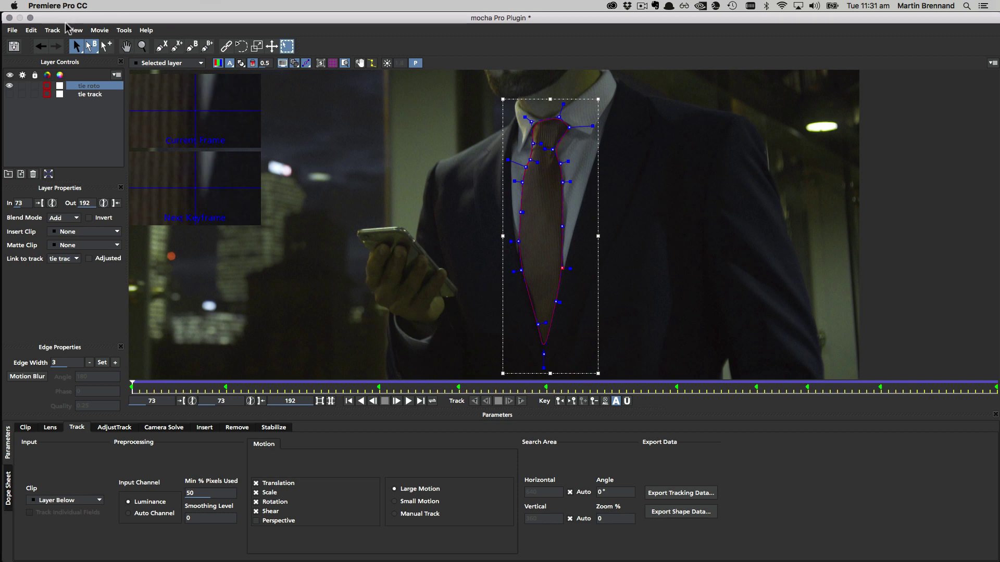
Save the Mocha work and enable Apply Matte so only the tie shows, previewing near frame 55
{"action": "left_click", "coordinate": [9, 18]}
{"action": "left_click", "coordinate": [657, 80]}
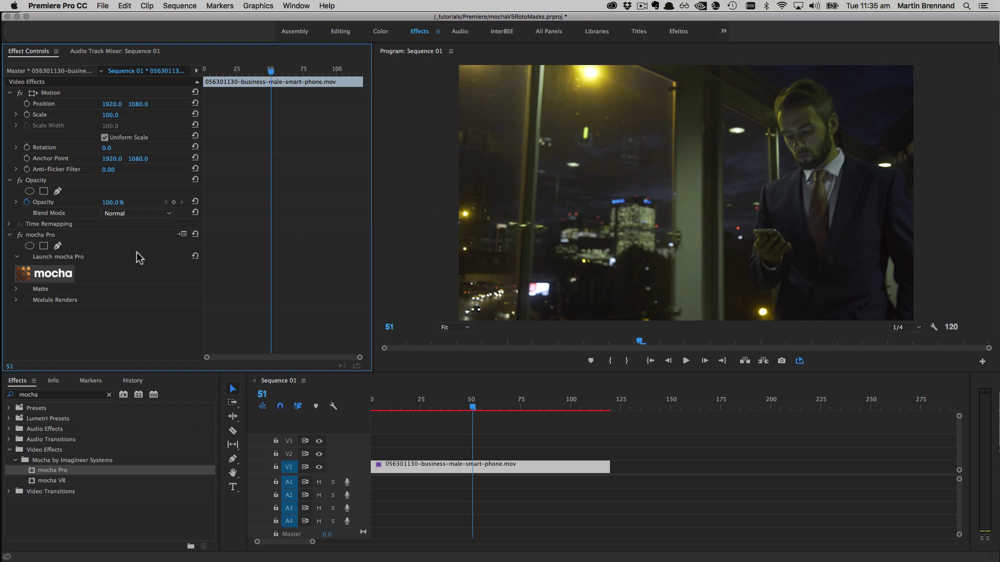
{"action": "left_click", "coordinate": [16, 289]}
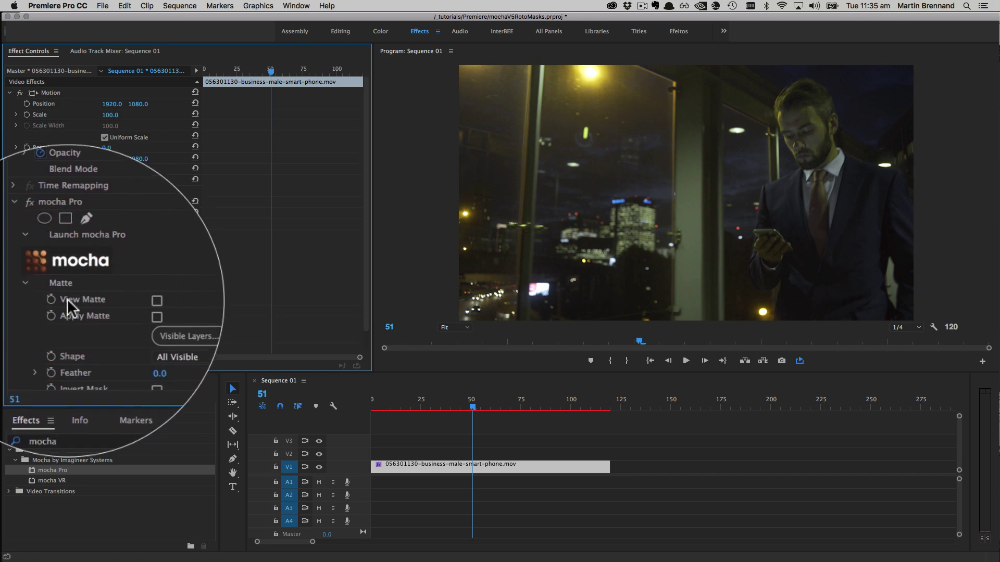
{"action": "left_click", "coordinate": [156, 311]}
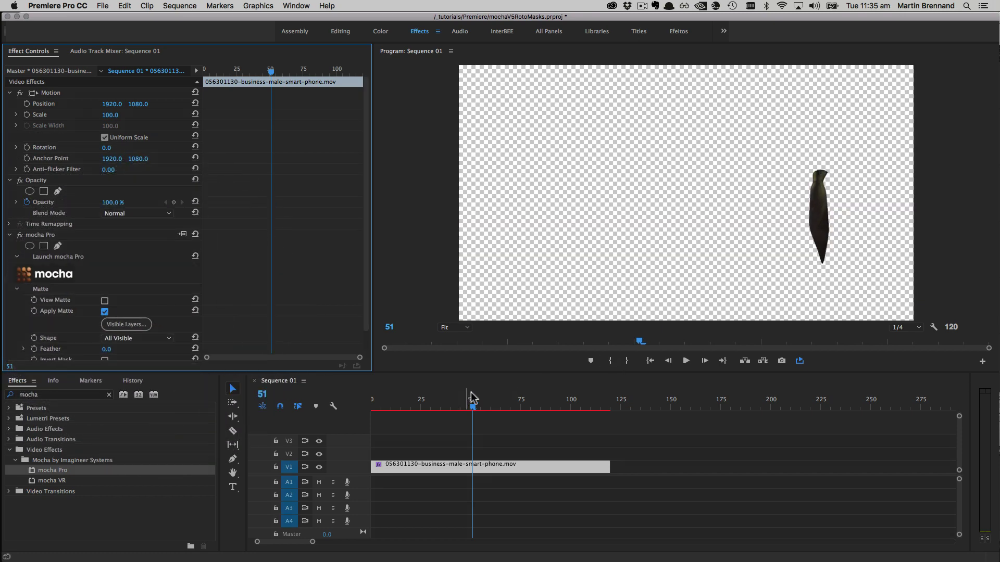
{"action": "mouse_move", "coordinate": [474, 406]}
{"action": "left_mouse_down"}
{"action": "mouse_move", "coordinate": [495, 409]}
{"action": "mouse_move", "coordinate": [480, 410]}
{"action": "left_mouse_up"}
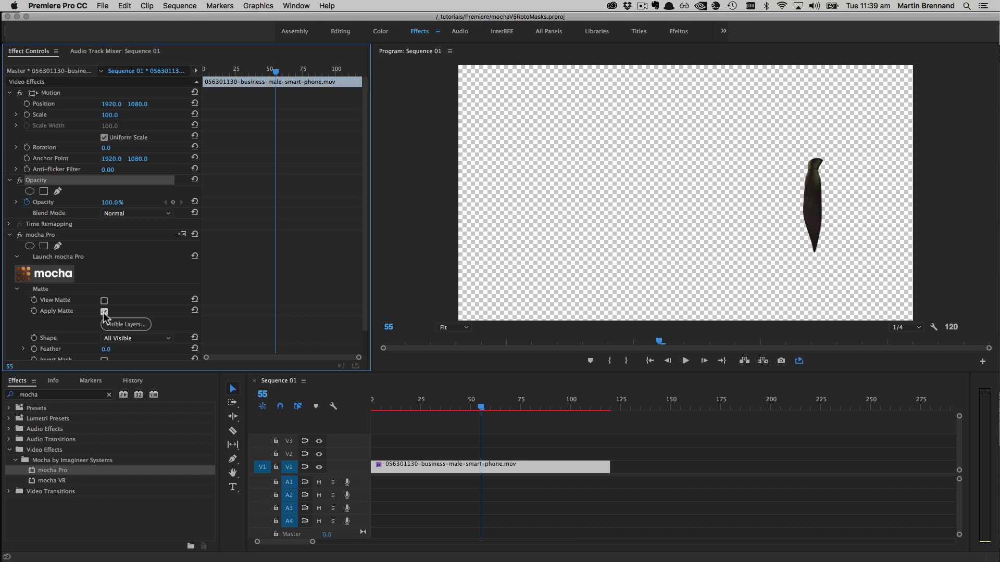
Untick Apply Matte on mocha Pro to show the full clip, then bring up the Opacity effect's options
{"action": "left_click", "coordinate": [104, 312]}
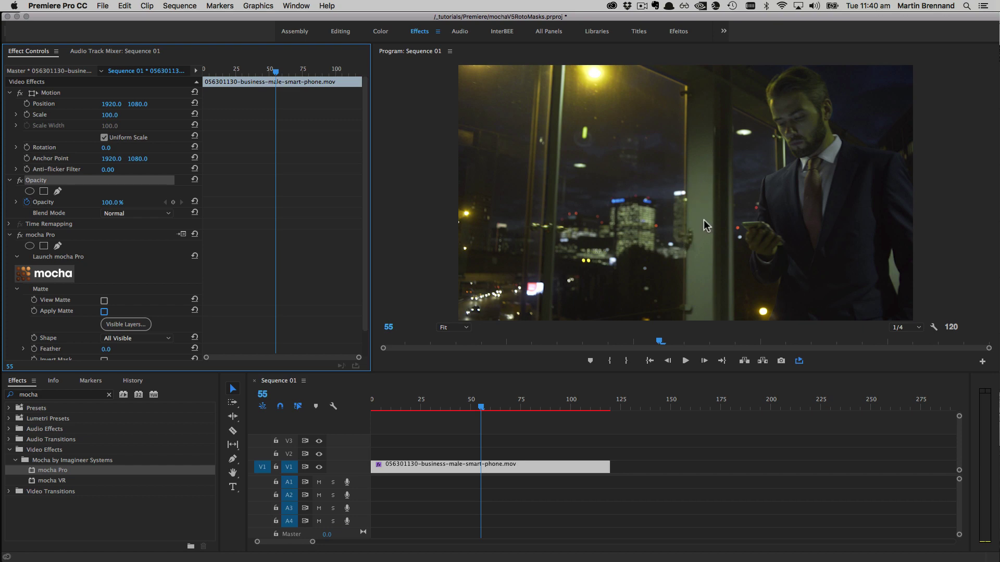
{"action": "right_click", "coordinate": [44, 180]}
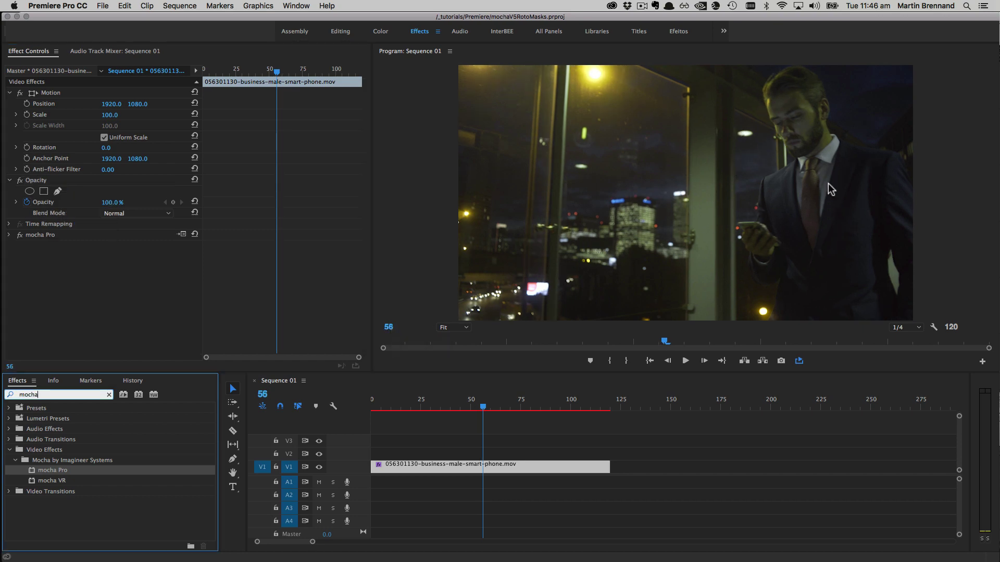
Apply the SL Blue Steel (Canon 5D) Lumetri preset to the V1 clip and return the playhead to the start
{"action": "double_click", "coordinate": [53, 394]}
{"action": "type", "text": "bl"}
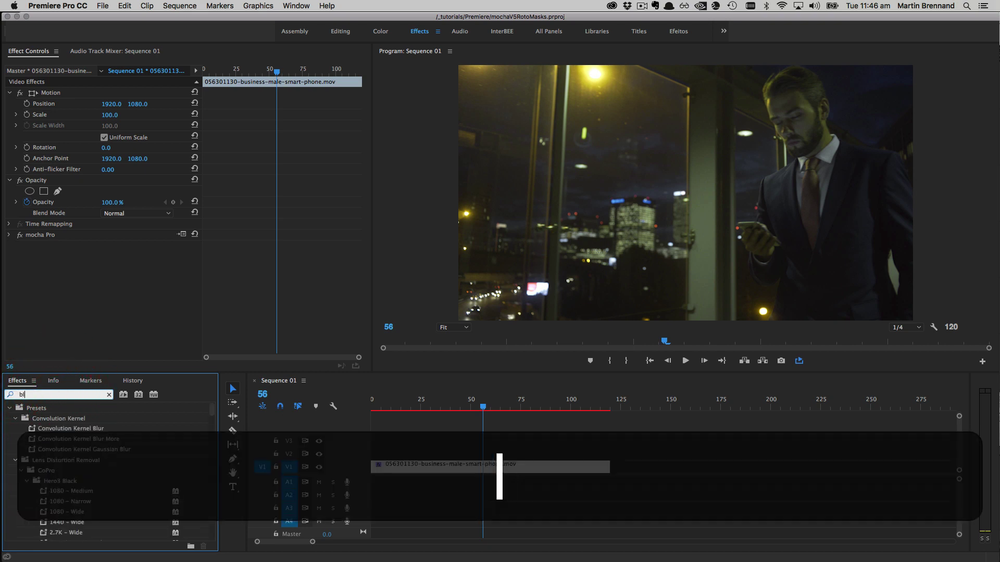
{"action": "type", "text": "ue steel"}
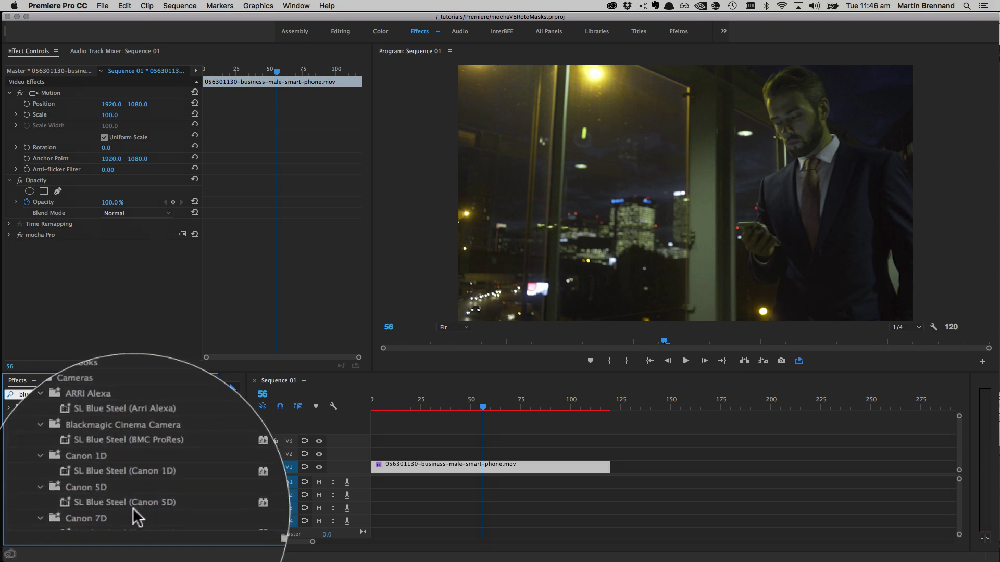
{"action": "left_click", "coordinate": [134, 502]}
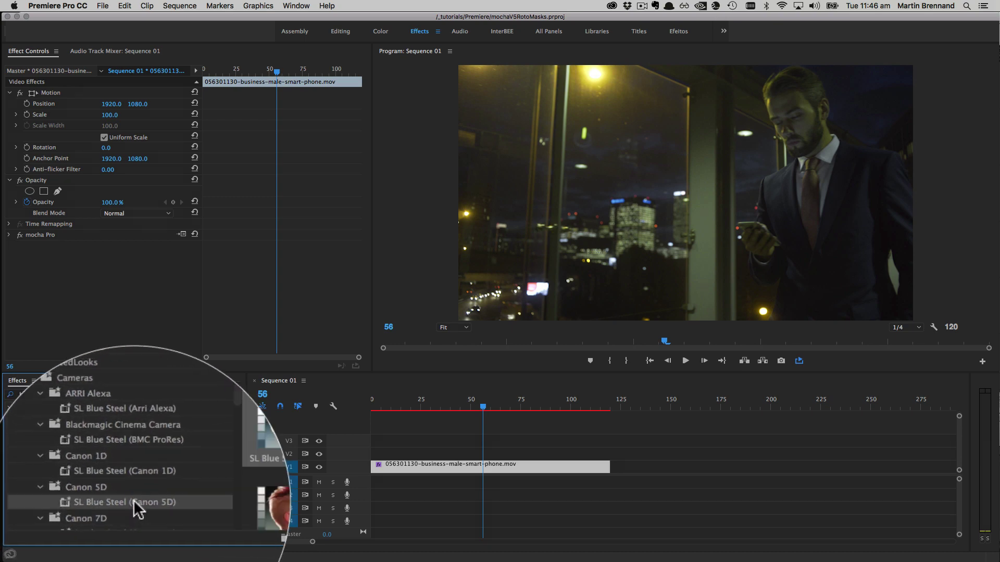
{"action": "left_click_drag", "start_coordinate": [134, 503], "coordinate": [440, 465]}
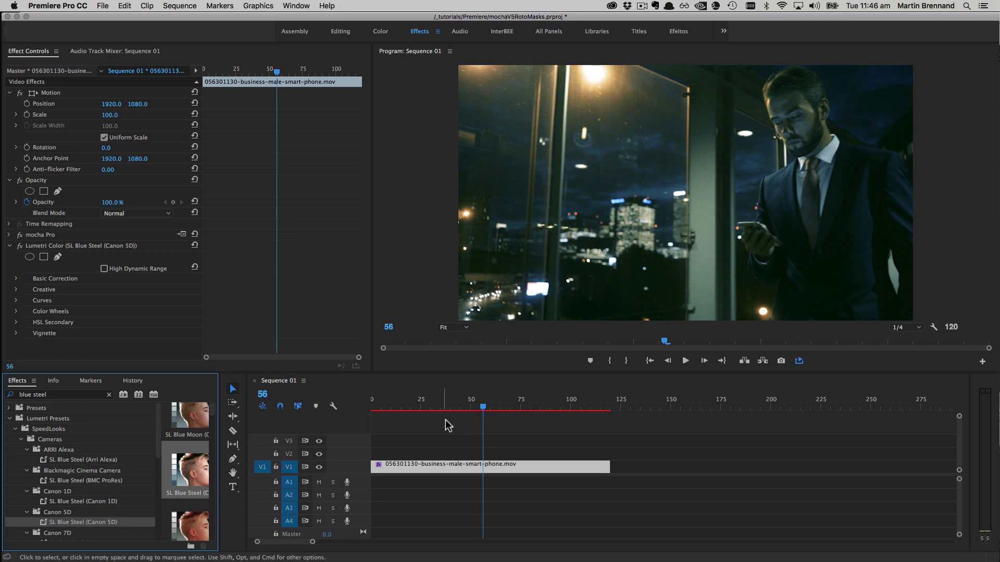
{"action": "left_click_drag", "start_coordinate": [482, 408], "coordinate": [348, 398]}
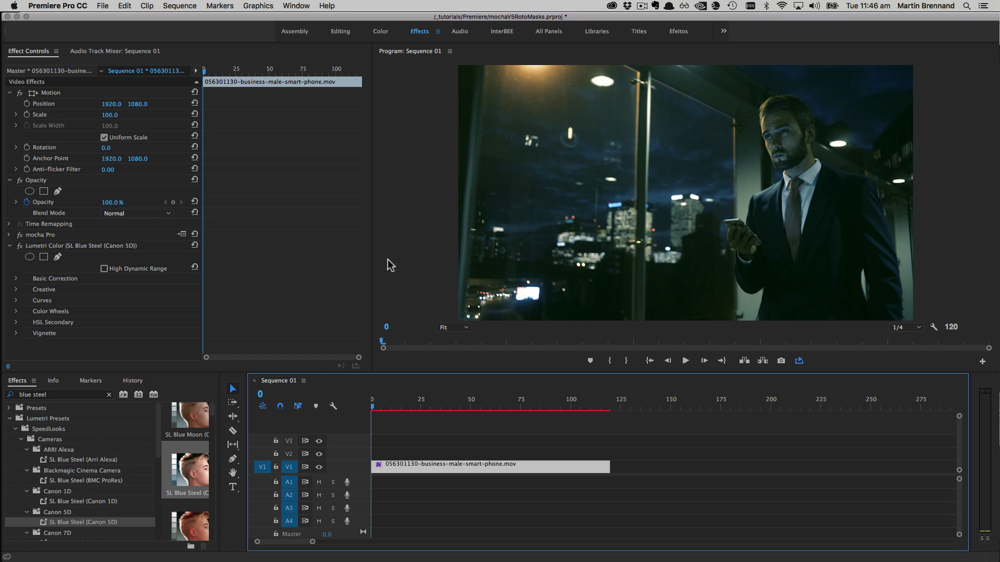
Paste the copied tie roto mask onto the Lumetri Color effect
{"action": "left_click", "coordinate": [32, 245]}
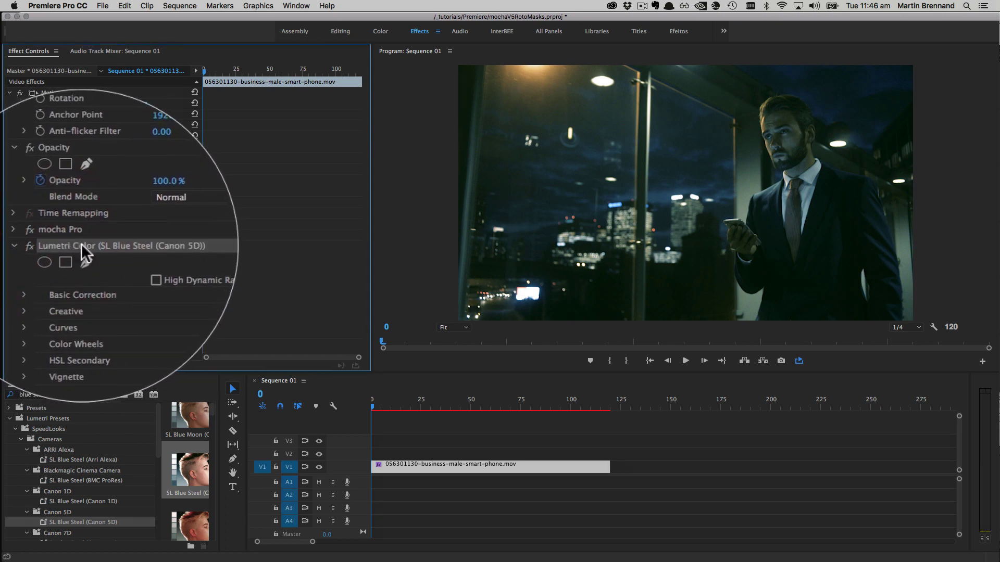
{"action": "right_click", "coordinate": [83, 245]}
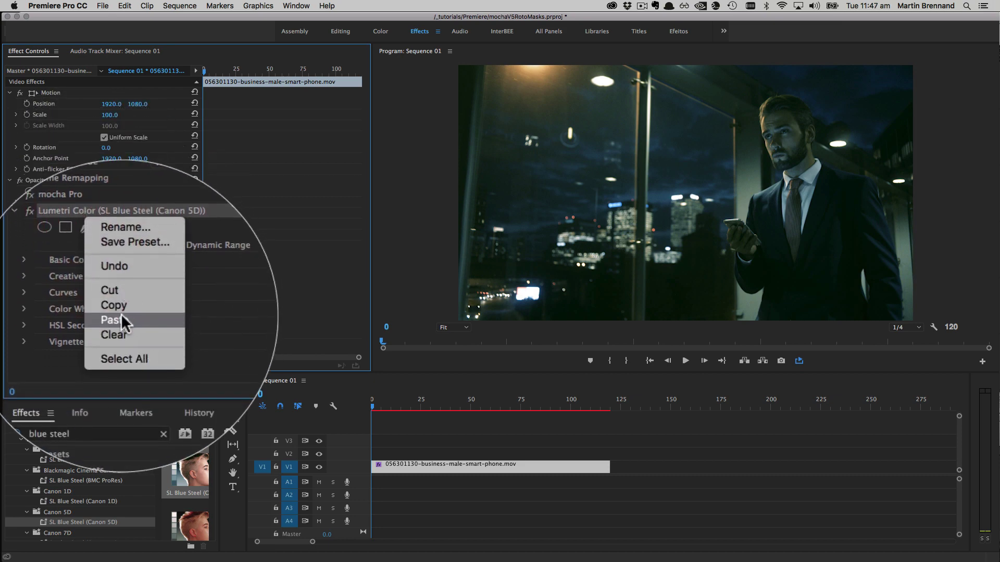
{"action": "left_click", "coordinate": [119, 324]}
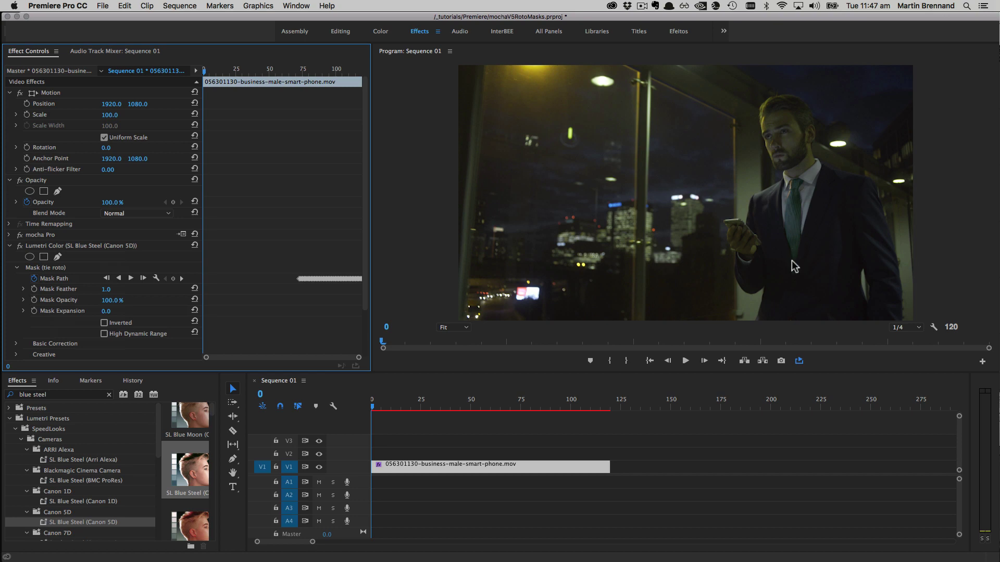
In the Color workspace, pull a lower-left point of the Lumetri RGB curve down to darken shadows
{"action": "left_click", "coordinate": [380, 32]}
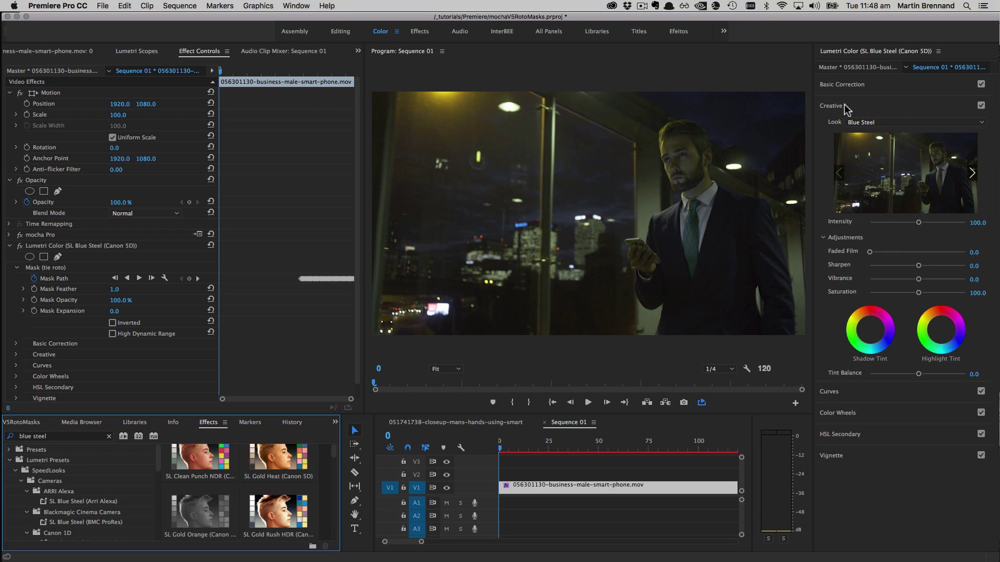
{"action": "left_click", "coordinate": [863, 394]}
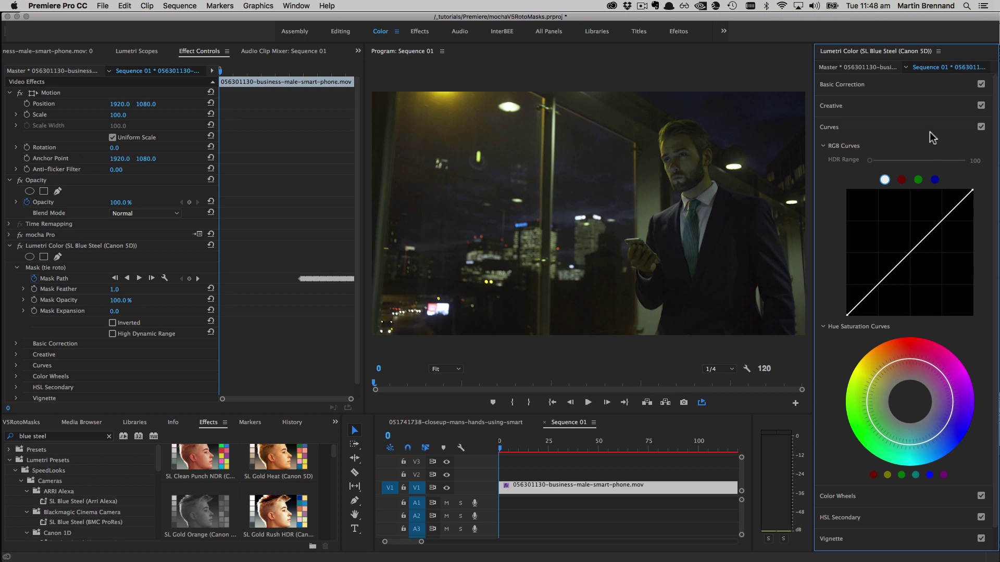
{"action": "left_click_drag", "start_coordinate": [875, 288], "coordinate": [873, 298]}
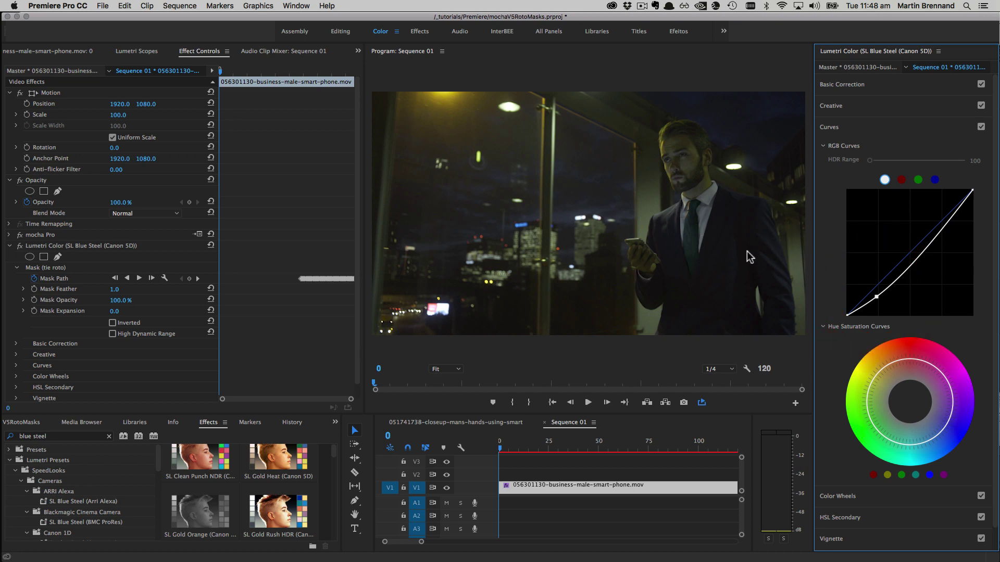
{"action": "left_click", "coordinate": [420, 32]}
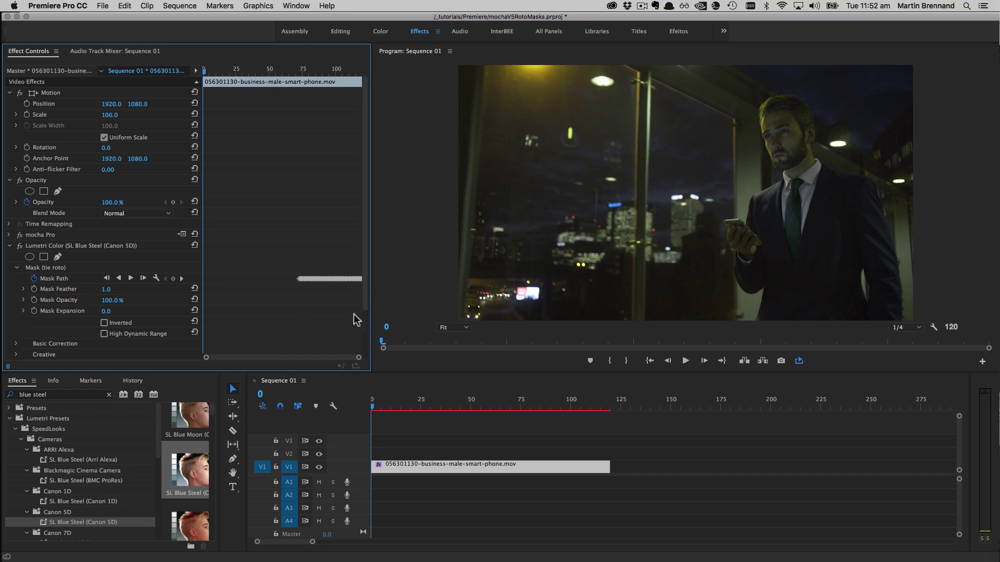
Select all tie mask path keyframes and slide them to begin at frame 0, then scrub to verify alignment
{"action": "left_click", "coordinate": [252, 267]}
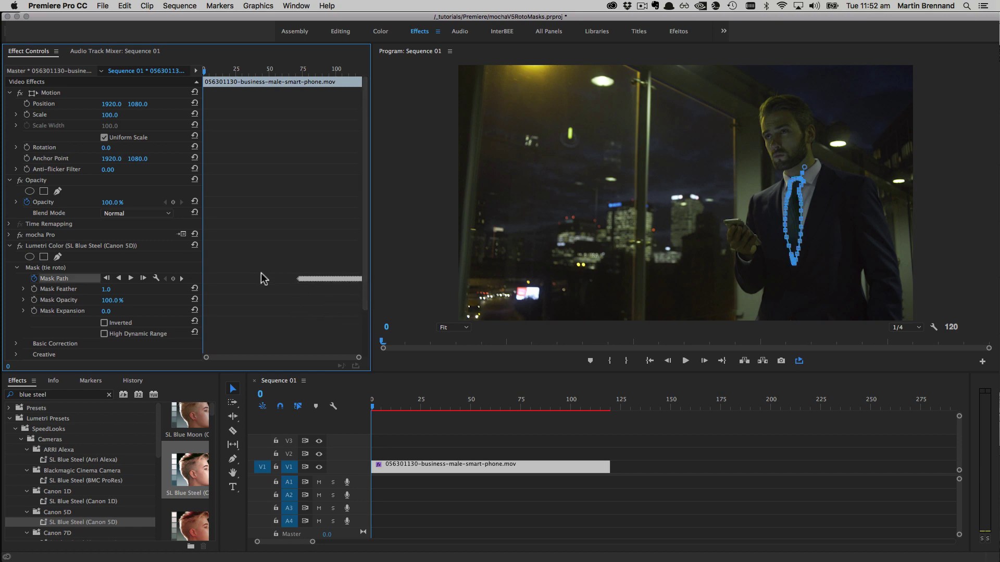
{"action": "right_click", "coordinate": [62, 279]}
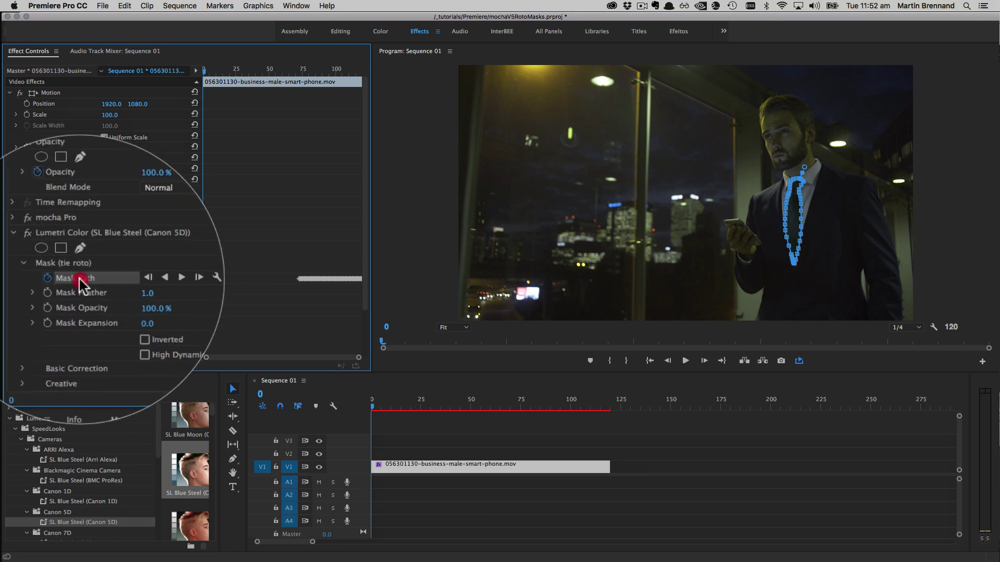
{"action": "left_click", "coordinate": [86, 378]}
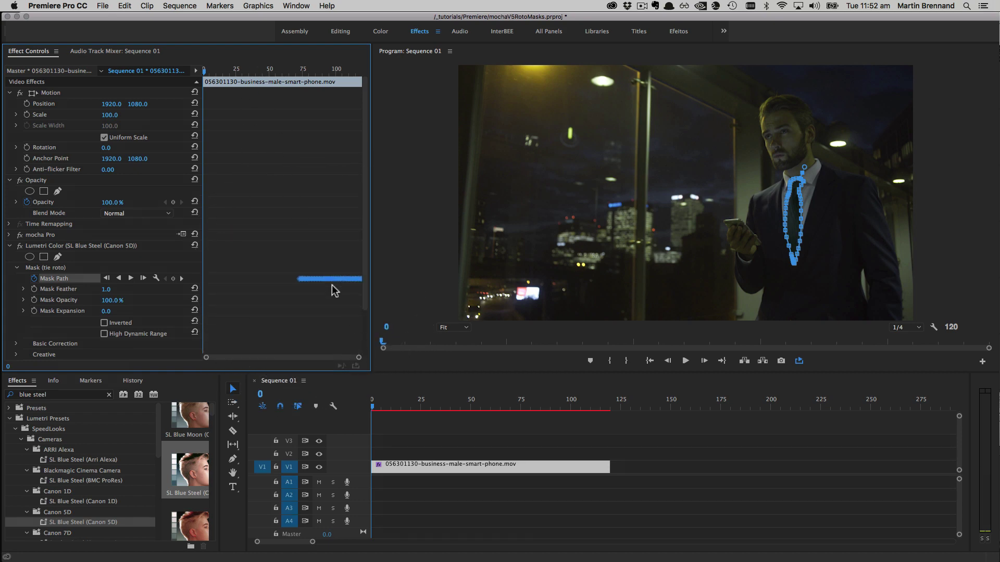
{"action": "left_click_drag", "start_coordinate": [342, 281], "coordinate": [252, 277]}
{"action": "left_click_drag", "start_coordinate": [358, 358], "coordinate": [276, 354]}
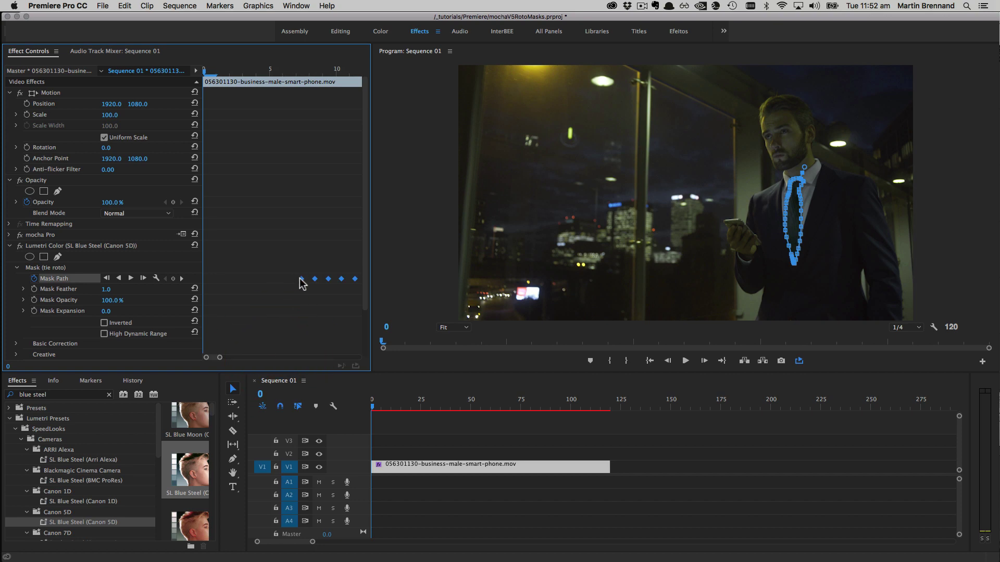
{"action": "left_click", "coordinate": [244, 281]}
{"action": "left_click_drag", "start_coordinate": [244, 281], "coordinate": [208, 280]}
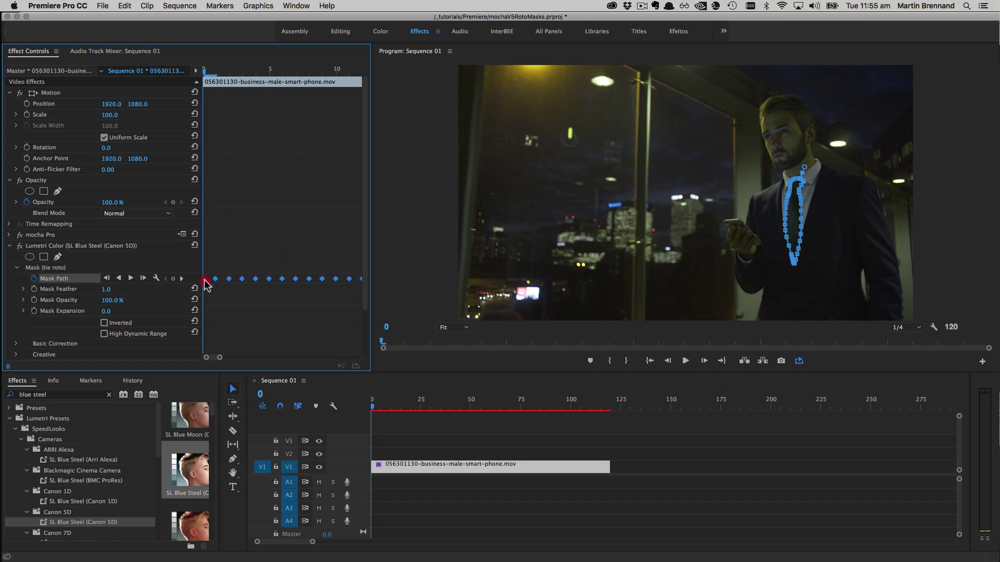
{"action": "left_click", "coordinate": [374, 407]}
{"action": "mouse_move", "coordinate": [374, 406]}
{"action": "left_mouse_down"}
{"action": "mouse_move", "coordinate": [500, 408]}
{"action": "mouse_move", "coordinate": [379, 408]}
{"action": "left_mouse_up"}
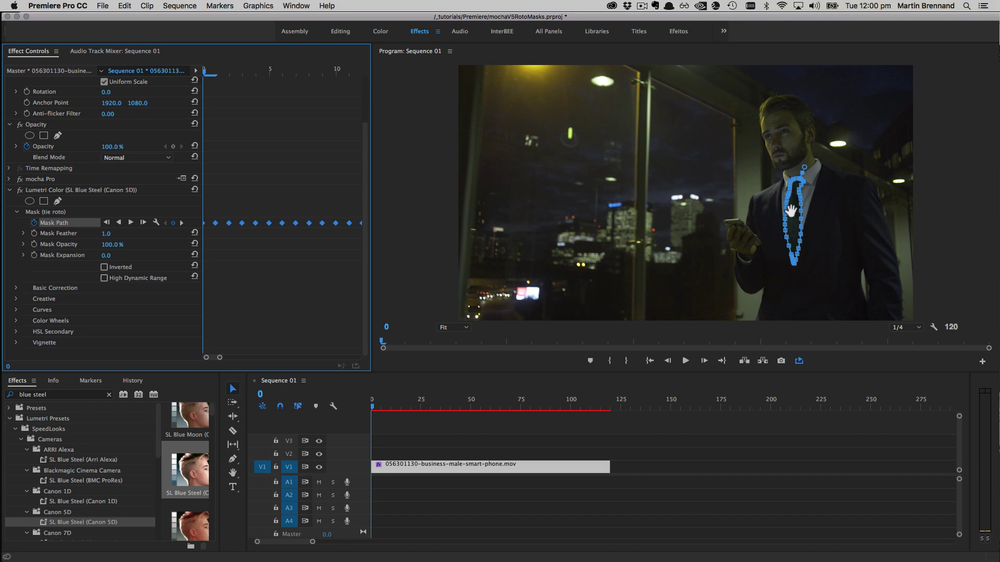
Copy the tie roto mask from Lumetri Color and scrub ahead to preview the tie-only grade
{"action": "right_click", "coordinate": [55, 224]}
{"action": "left_click", "coordinate": [50, 217]}
{"action": "left_click", "coordinate": [49, 213]}
{"action": "right_click", "coordinate": [50, 216]}
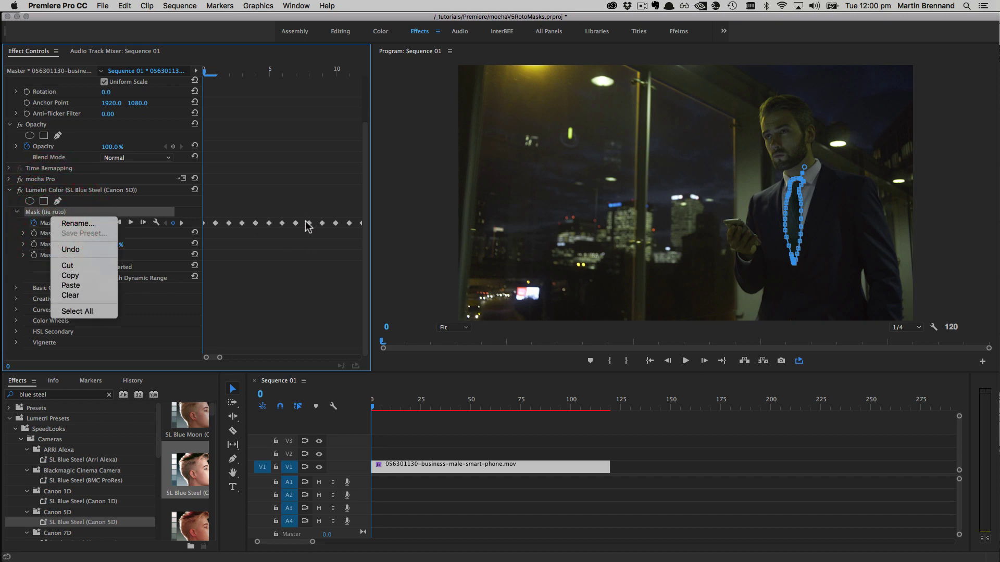
{"action": "left_click", "coordinate": [74, 276]}
{"action": "left_click", "coordinate": [93, 191]}
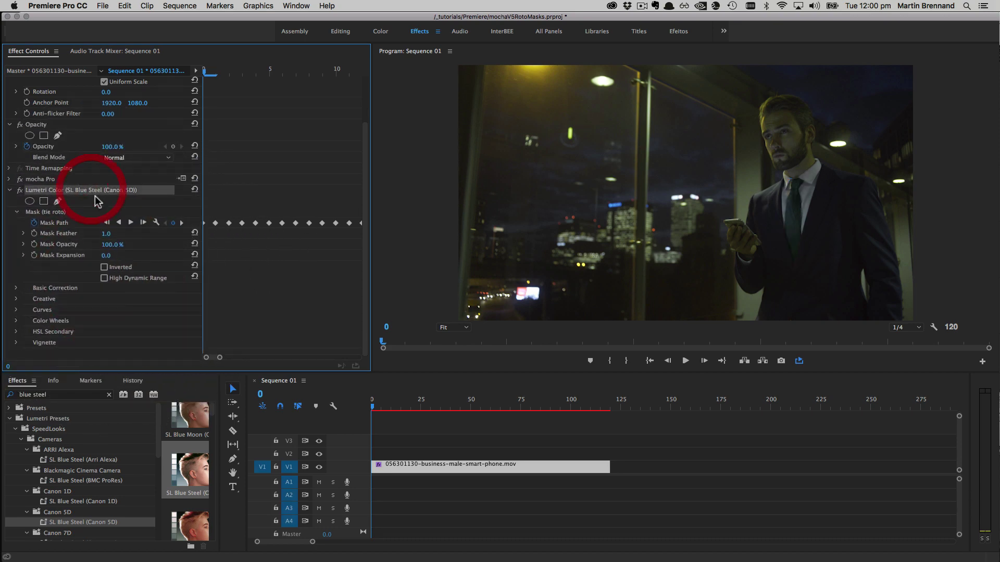
{"action": "left_click_drag", "start_coordinate": [375, 408], "coordinate": [562, 407]}
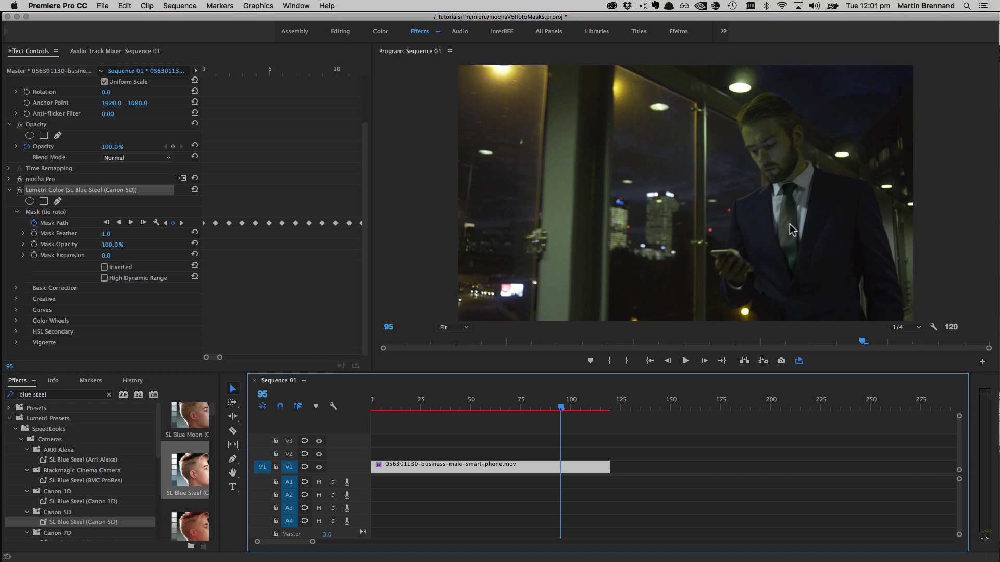
Find Gaussian Blur by searching 'gau' and apply it to the clip
{"action": "left_click", "coordinate": [62, 396]}
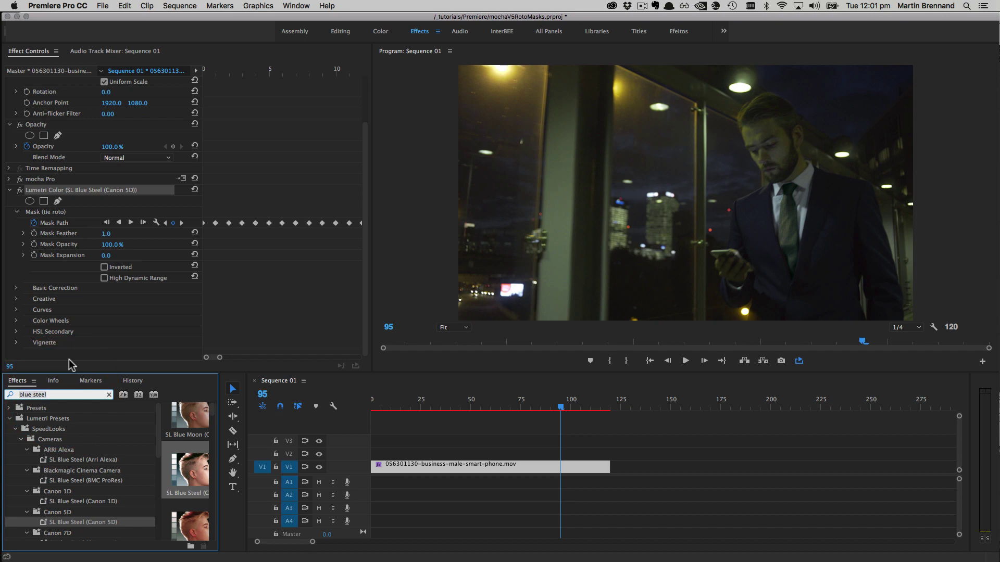
{"action": "type", "text": "gaussian"}
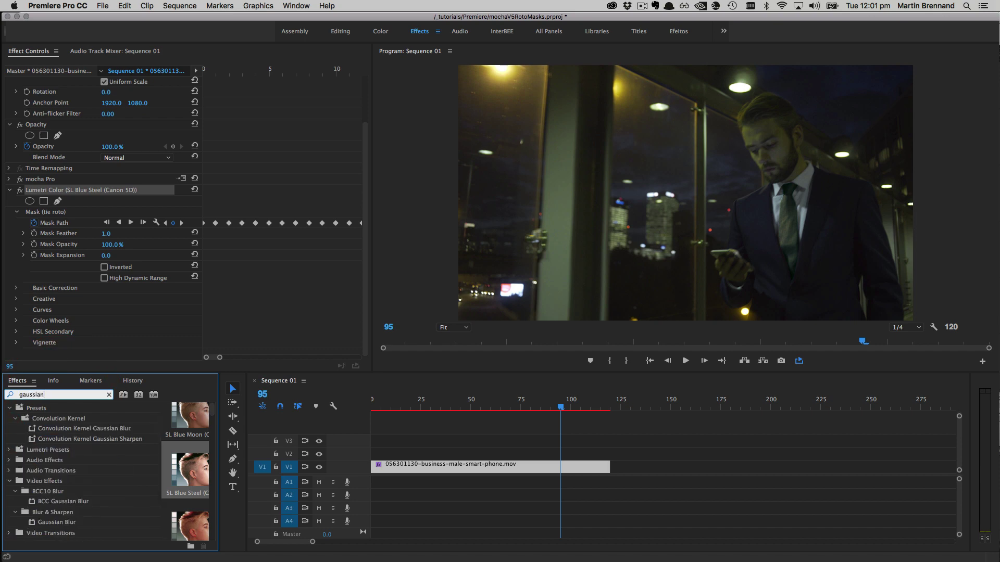
{"action": "left_click", "coordinate": [55, 522]}
{"action": "left_click_drag", "start_coordinate": [52, 522], "coordinate": [441, 465]}
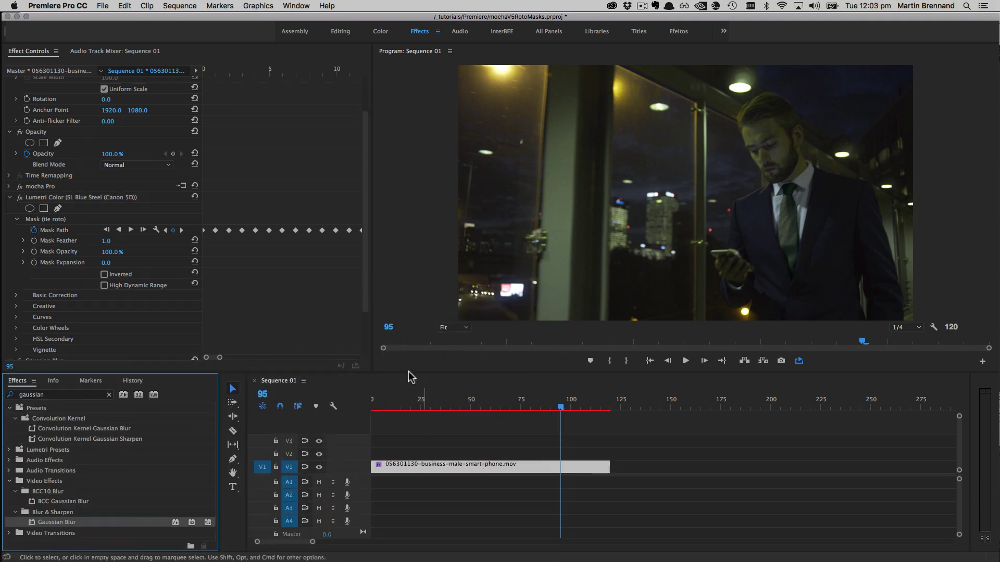
{"action": "left_click_drag", "start_coordinate": [367, 217], "coordinate": [358, 293]}
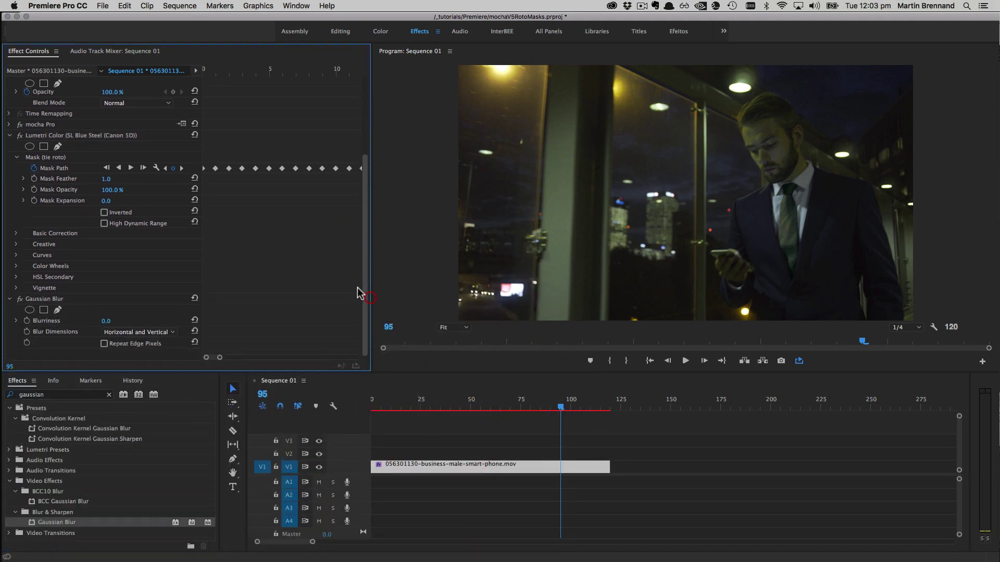
Paste the tie roto mask into the Gaussian Blur effect and check its outline on the tie
{"action": "left_click", "coordinate": [46, 299]}
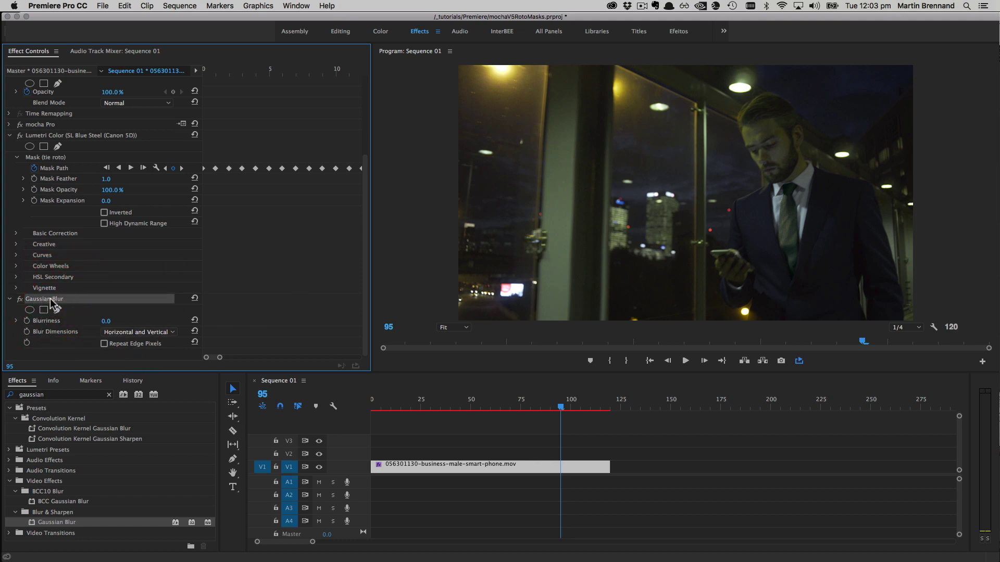
{"action": "right_click", "coordinate": [45, 299]}
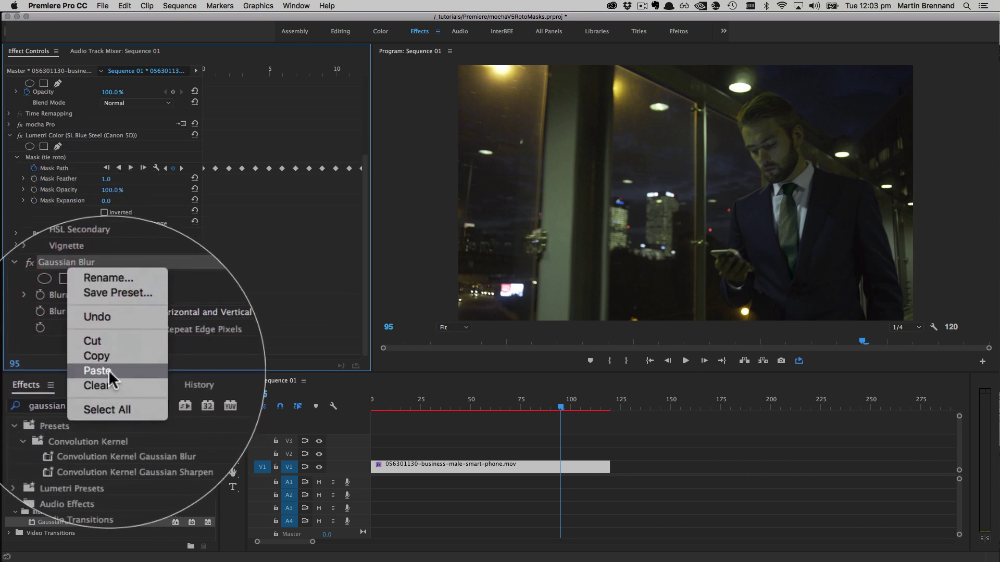
{"action": "left_click", "coordinate": [104, 370]}
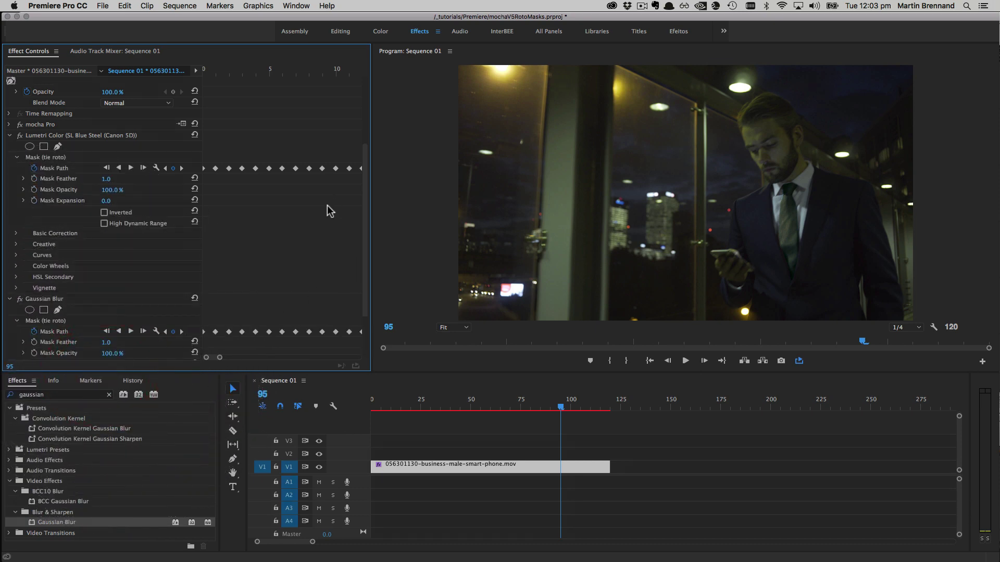
{"action": "left_click", "coordinate": [54, 331]}
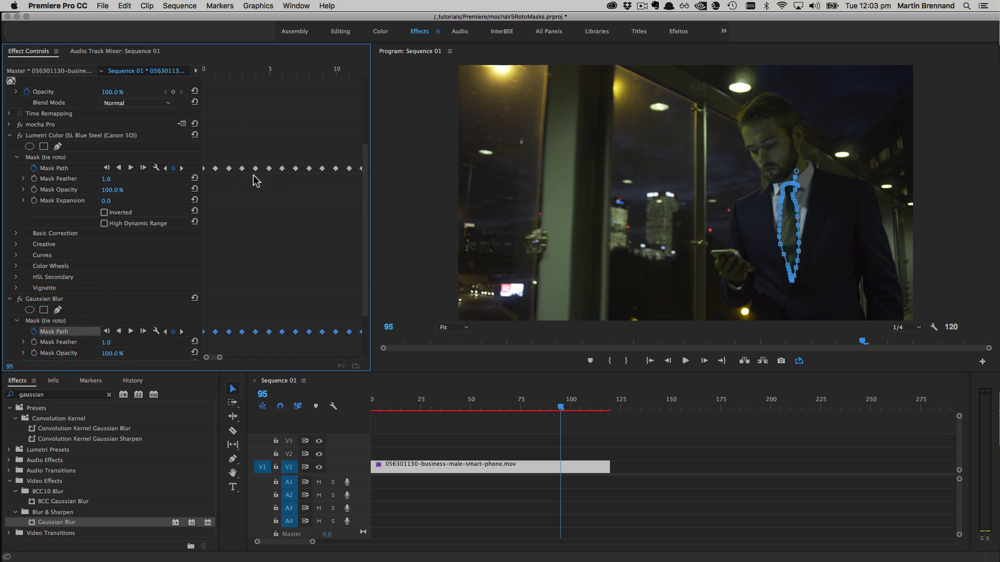
{"action": "left_click", "coordinate": [90, 320]}
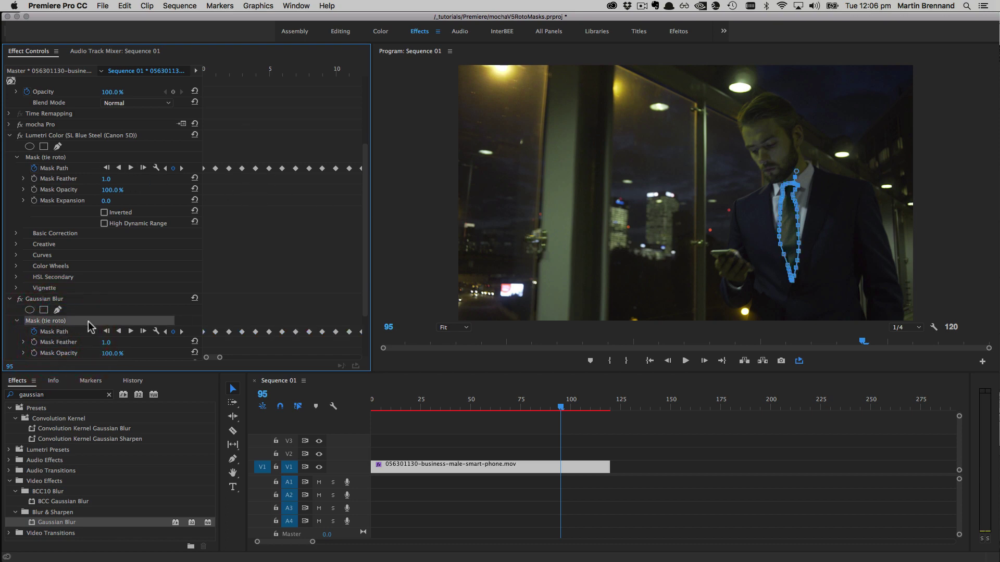
{"action": "left_click", "coordinate": [55, 299]}
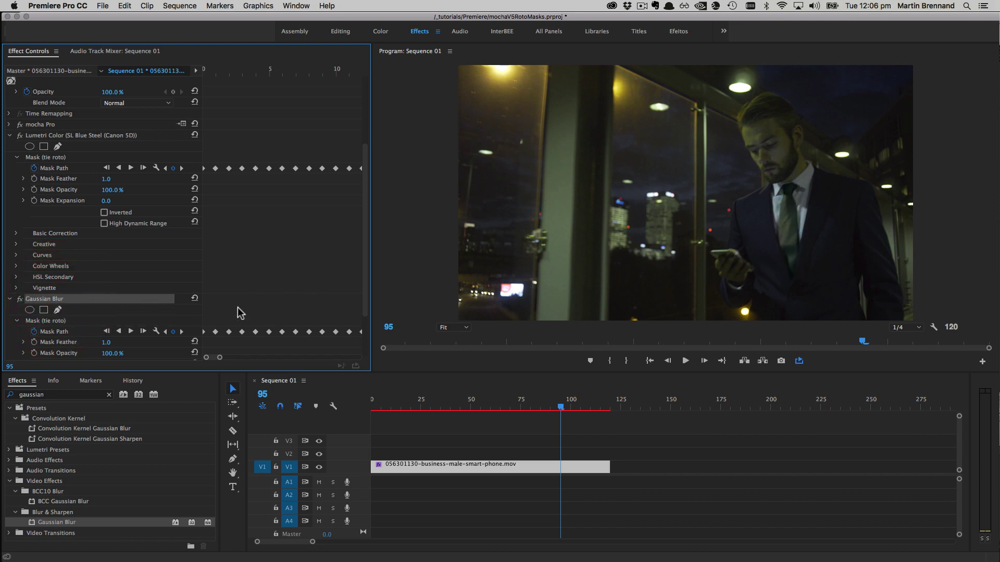
{"action": "left_click", "coordinate": [364, 320]}
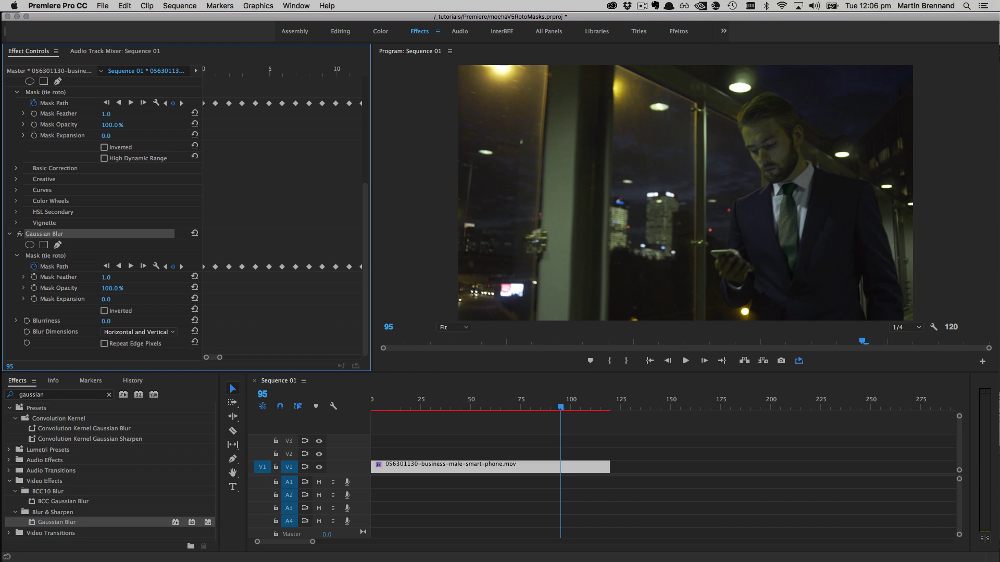
Set Gaussian Blur's Blurriness to 11.0, scrub to check the tie, and render a sequence preview
{"action": "left_click", "coordinate": [106, 321]}
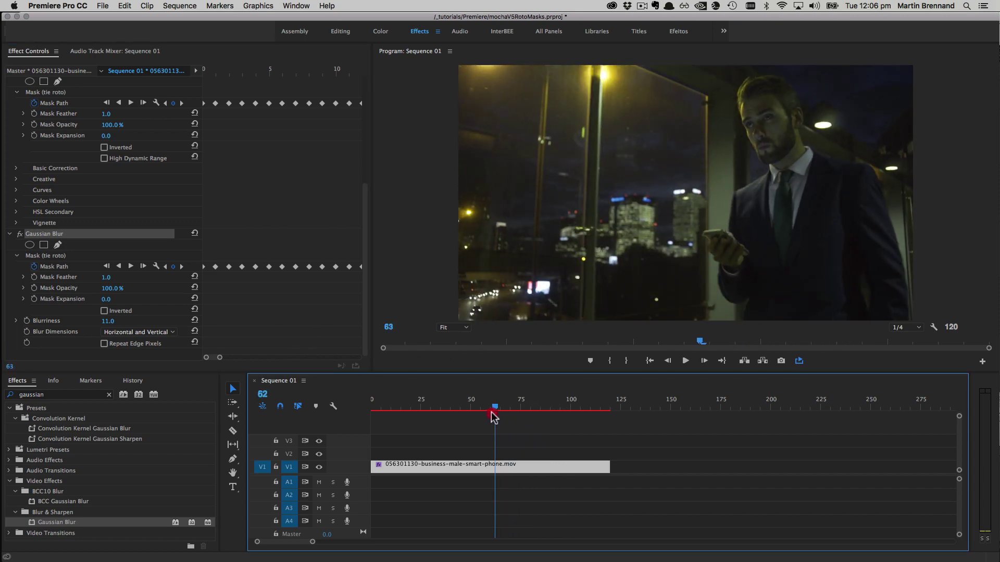
{"action": "left_click_drag", "start_coordinate": [489, 416], "coordinate": [358, 434]}
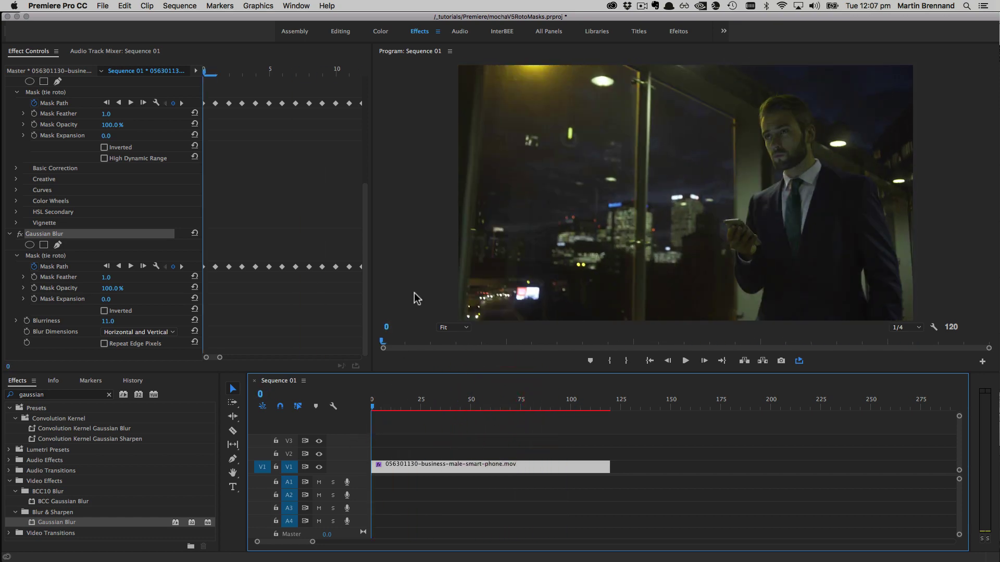
{"action": "key", "text": "Return"}
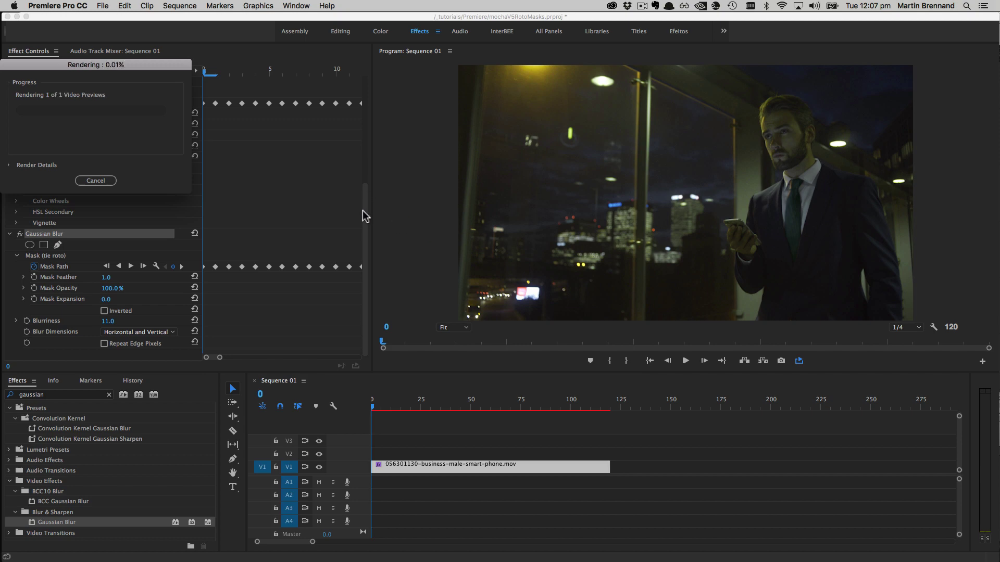